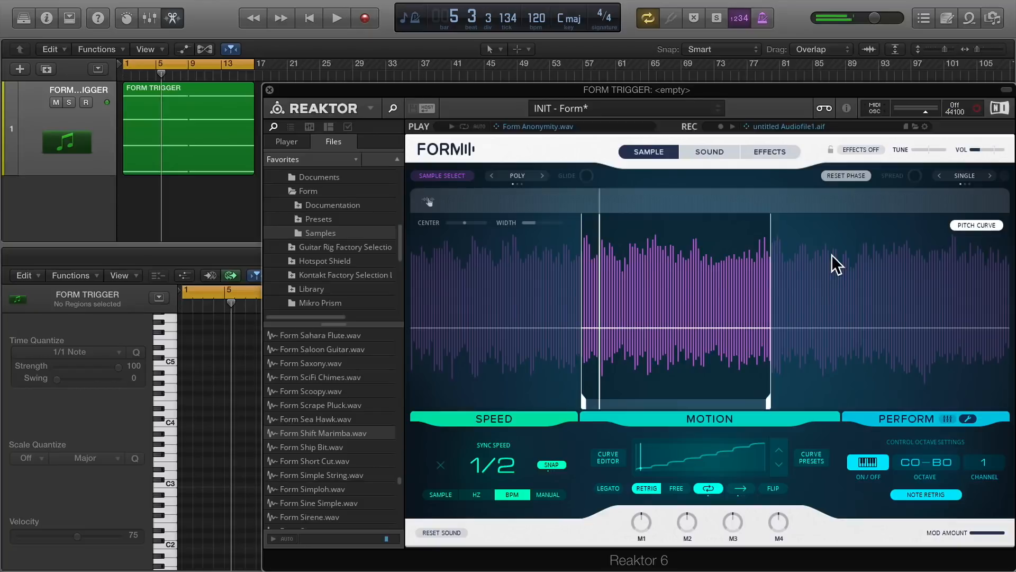
# Step: Play back the FORM TRIGGER region to audition the finished patch and view its sound settings
pyautogui.press('space')
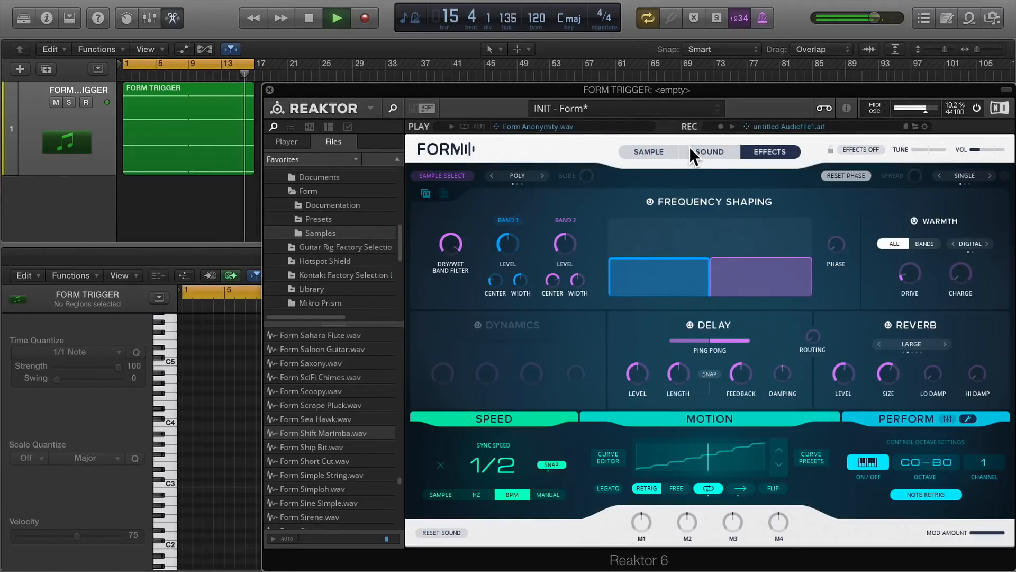
pyautogui.click(689, 147)
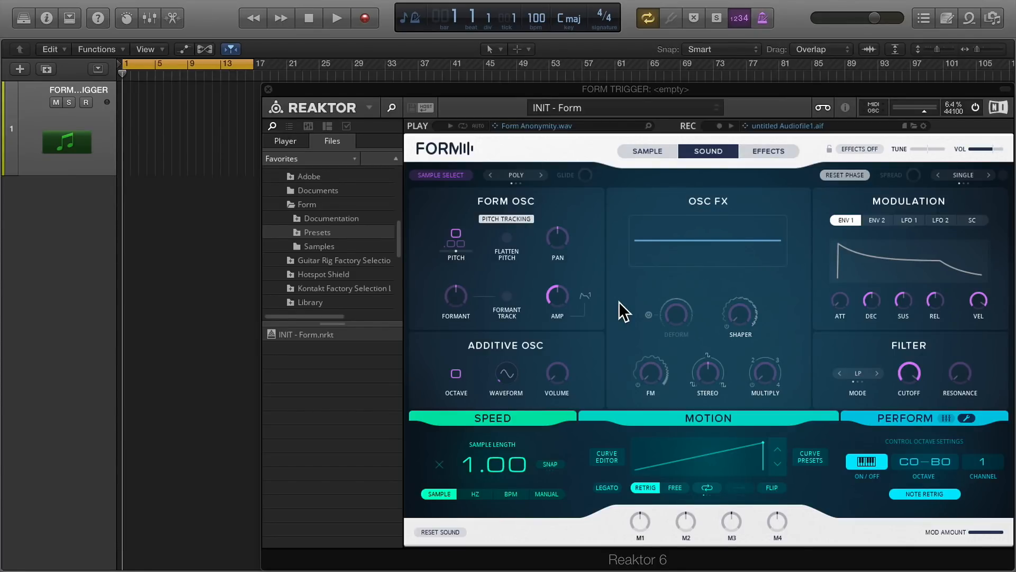
# Step: Load the sample Form Sine Simple.wav from the Form Samples folder into the initialised instrument, using its full length
pyautogui.click(311, 334)
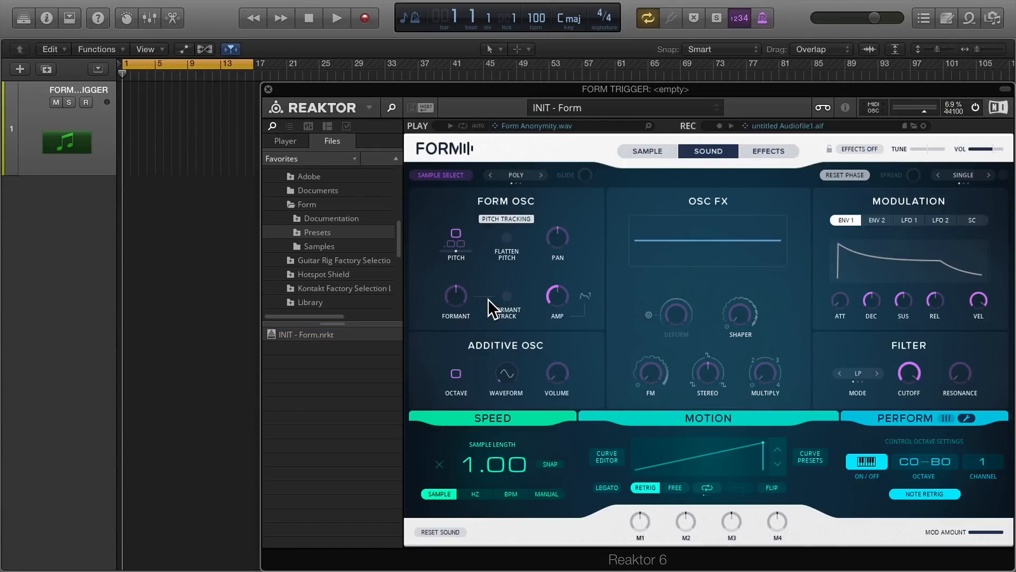
pyautogui.click(333, 246)
pyautogui.moveTo(396, 333); pyautogui.dragTo(407, 482)
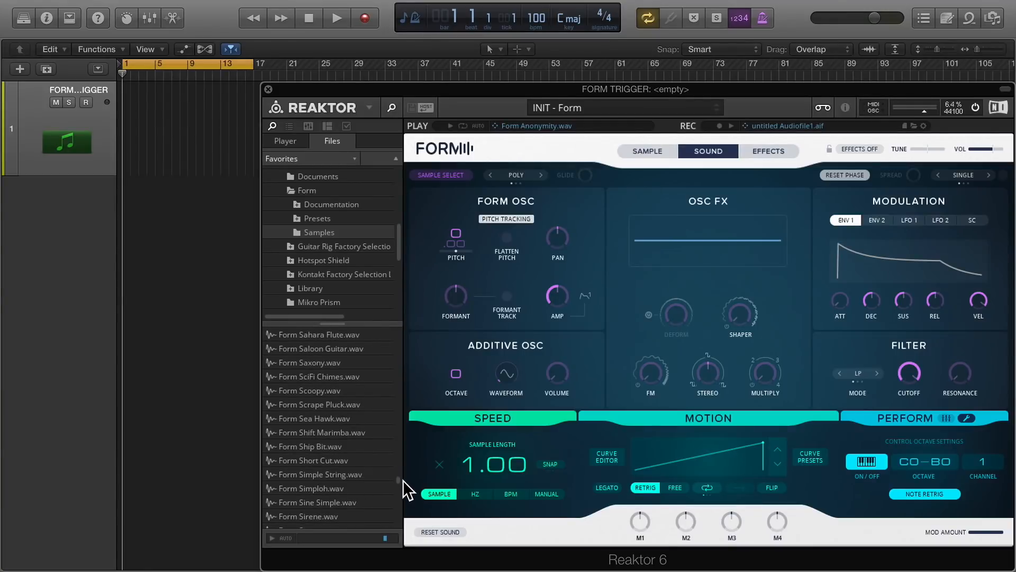
pyautogui.click(320, 501)
pyautogui.click(647, 151)
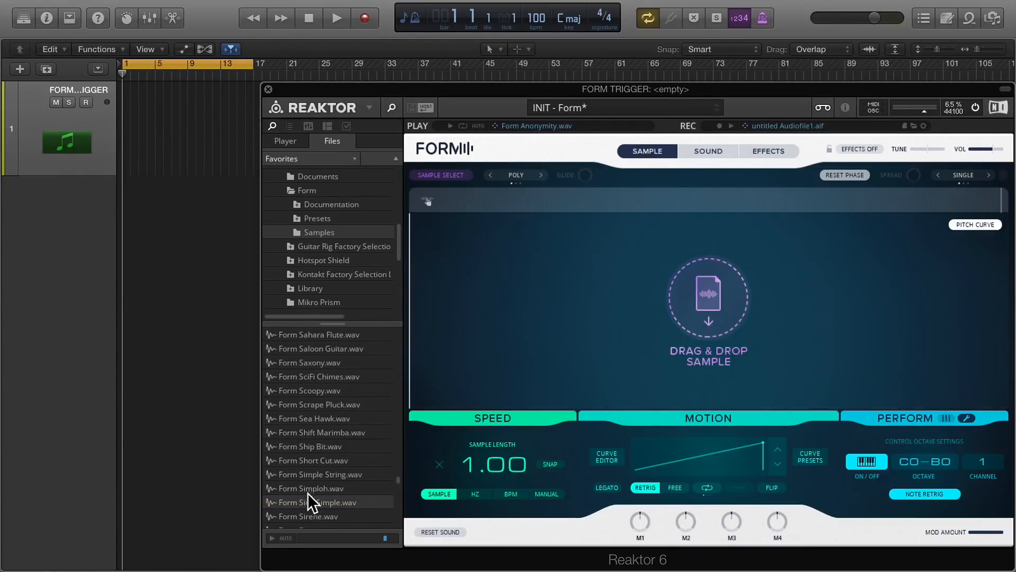
pyautogui.moveTo(309, 504); pyautogui.dragTo(757, 315)
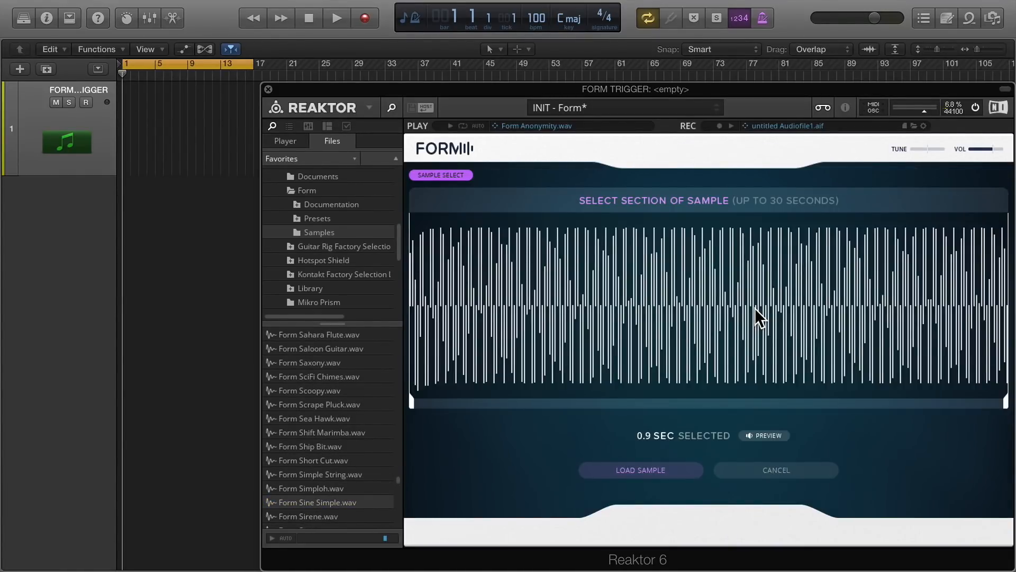
pyautogui.click(647, 471)
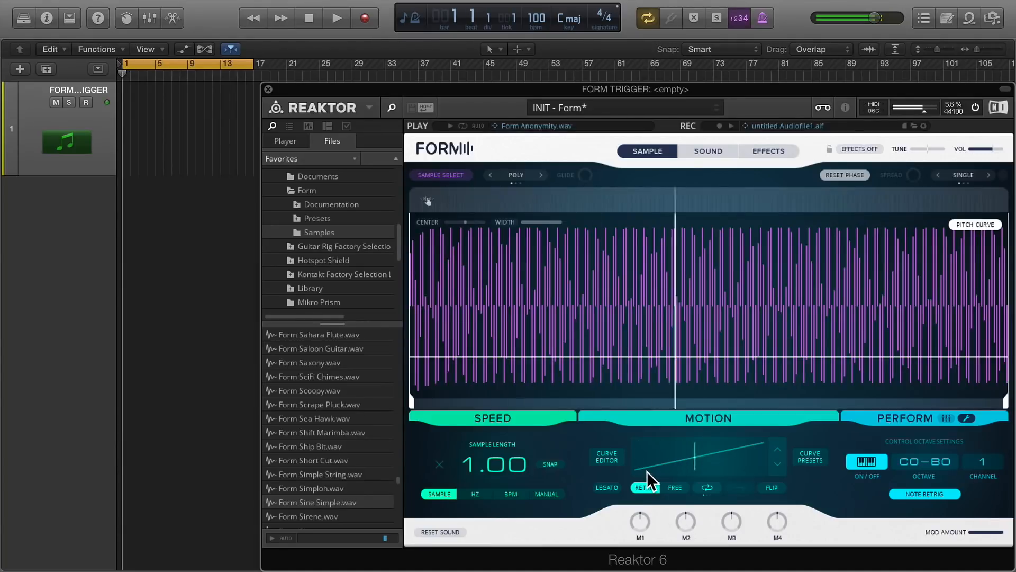
# Step: Enable looping for the sample motion and apply the triangle motion curve preset
pyautogui.click(705, 487)
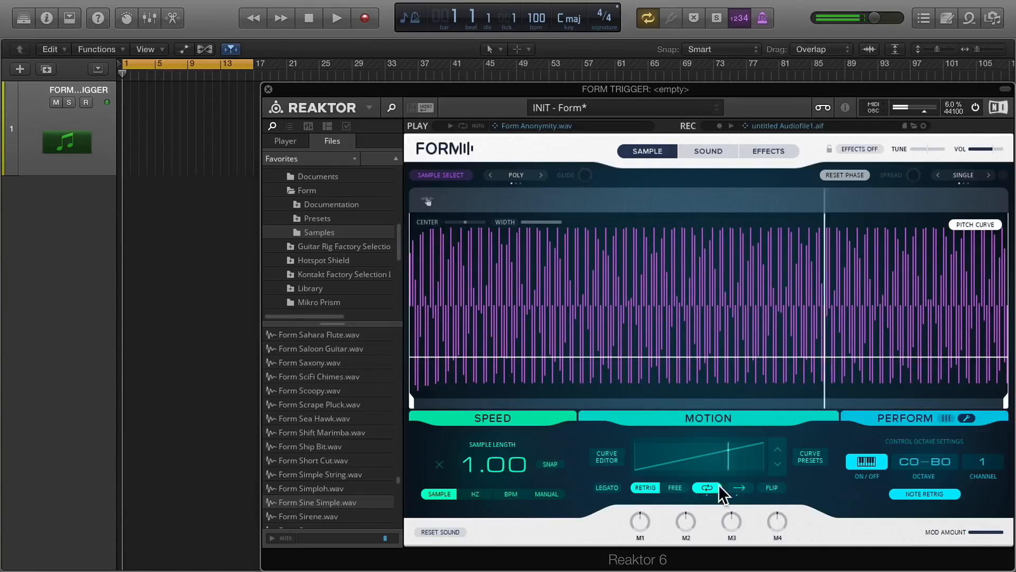
pyautogui.click(806, 456)
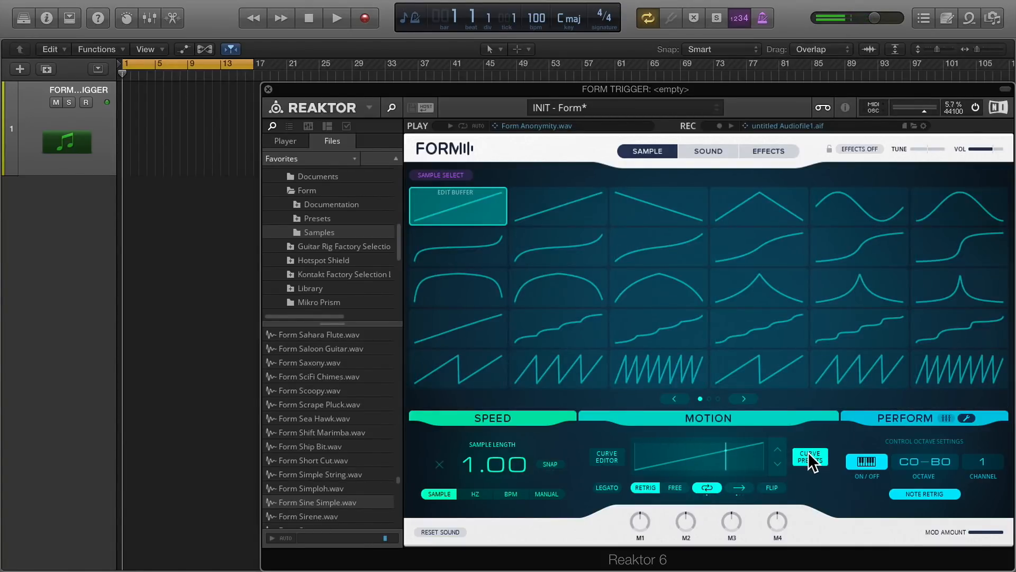
pyautogui.click(750, 198)
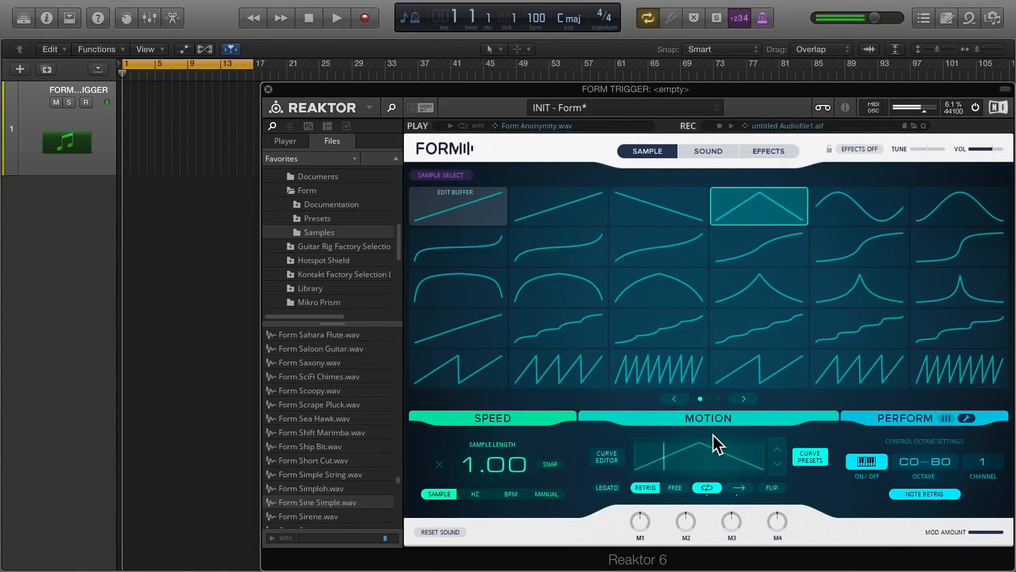
# Step: Assign LFO 1 as the first modulation source of the Form oscillator's pitch, in place of pitch bend
pyautogui.click(694, 147)
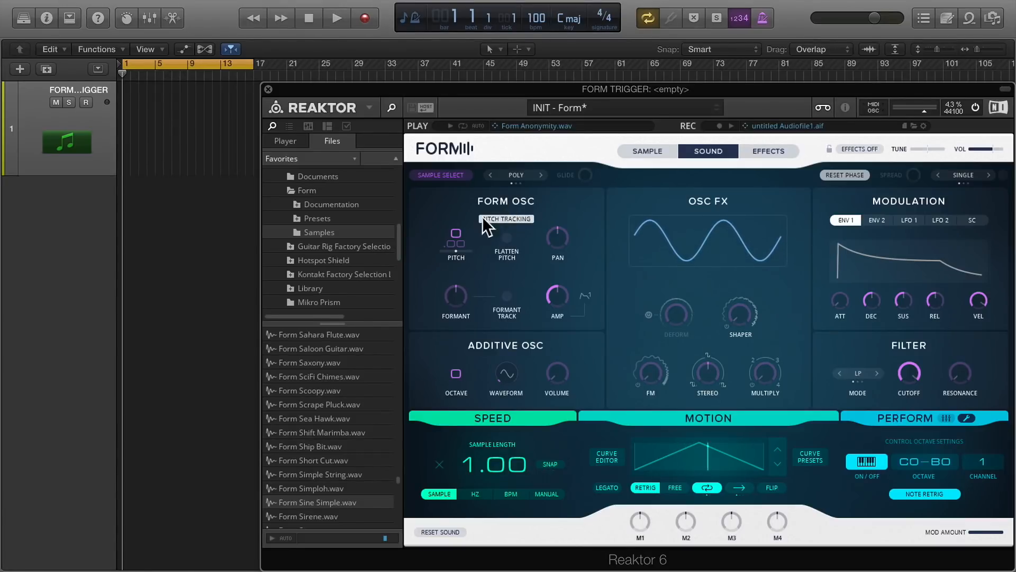
pyautogui.click(454, 255)
pyautogui.click(456, 290)
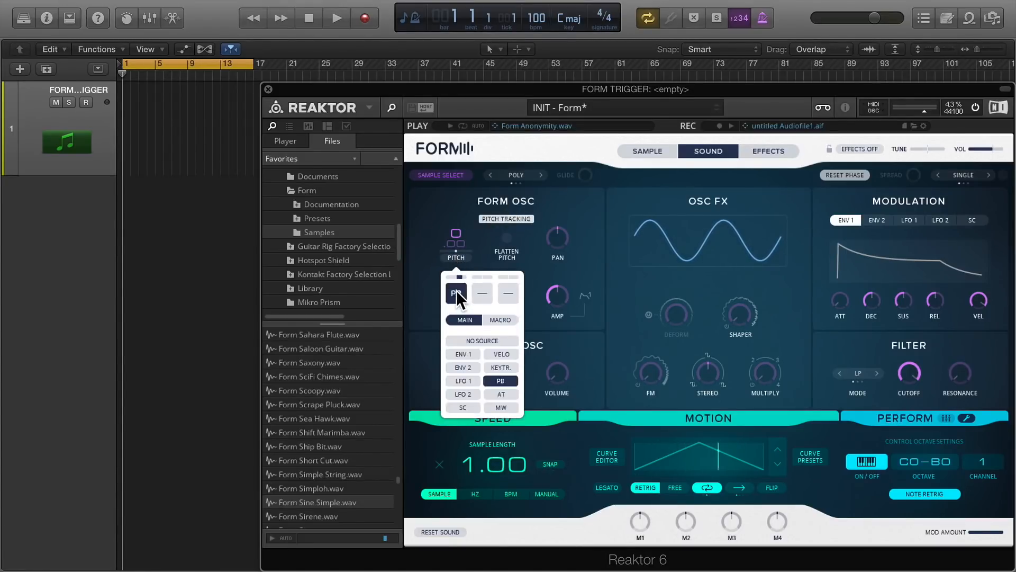
pyautogui.click(464, 377)
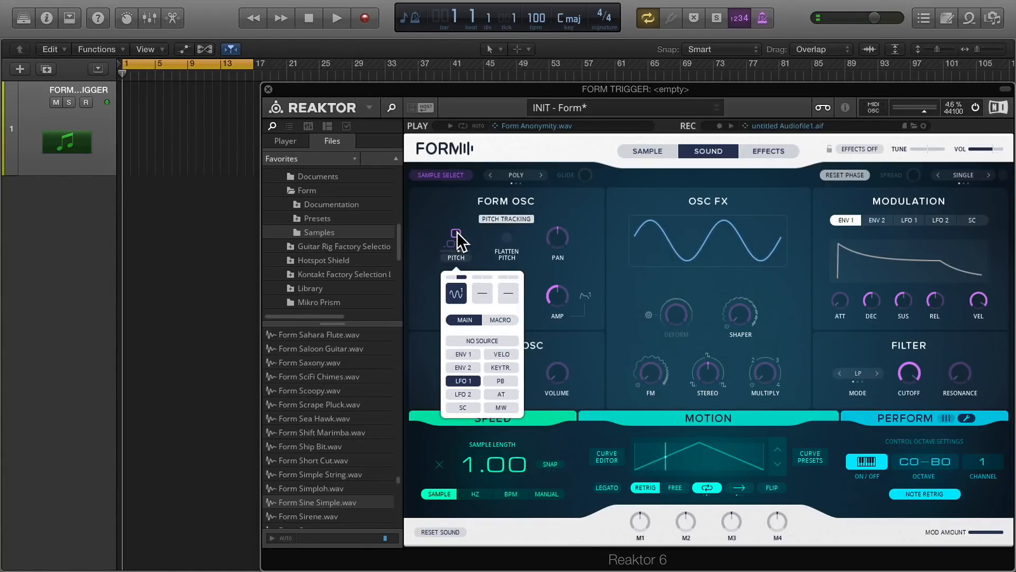
# Step: Shape LFO 1 into a rising sawtooth using the triangle waveform with maximum shape and an adjusted phase
pyautogui.click(906, 220)
pyautogui.click(906, 220)
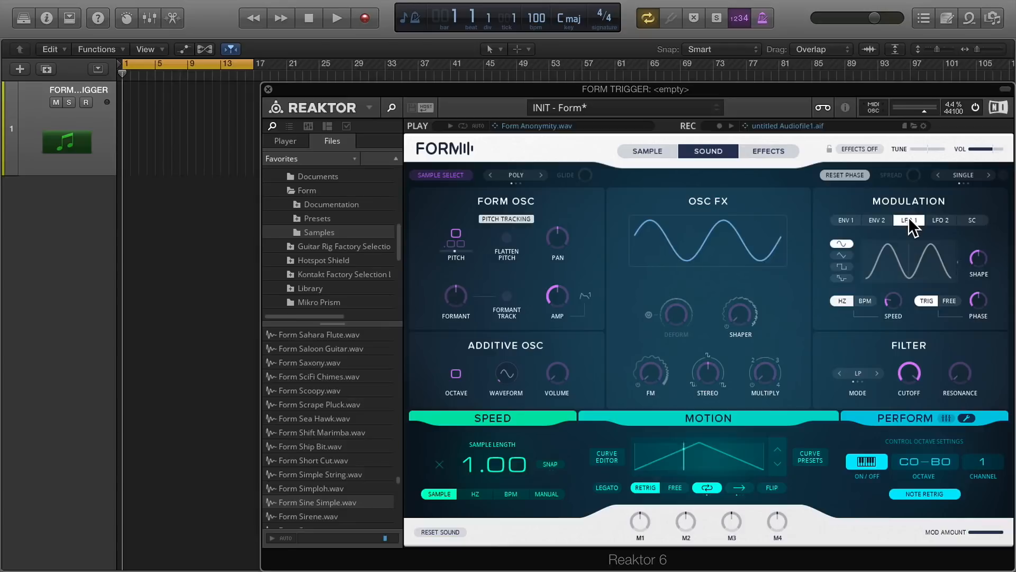
pyautogui.click(838, 255)
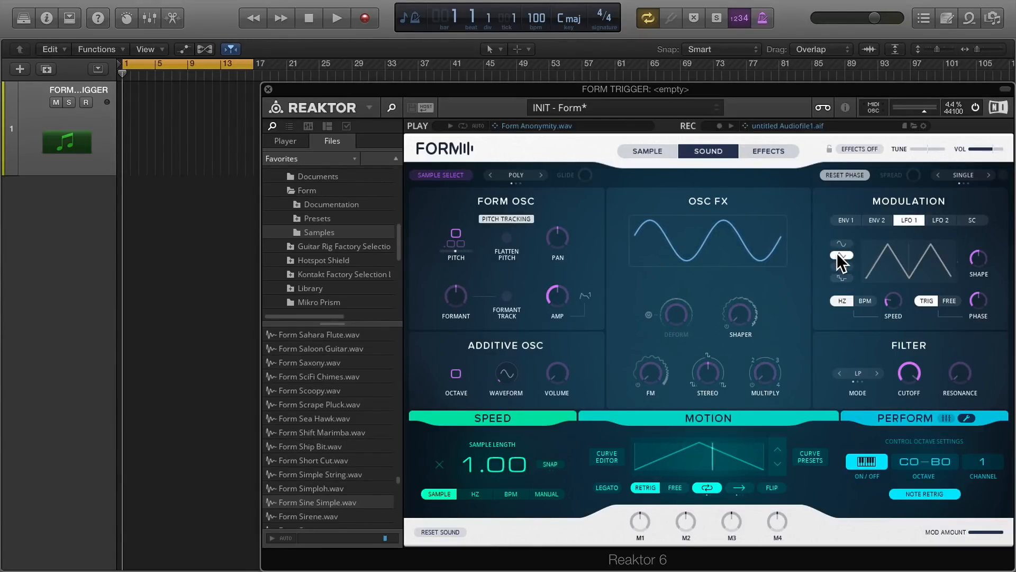
pyautogui.moveTo(978, 260); pyautogui.dragTo(966, 169)
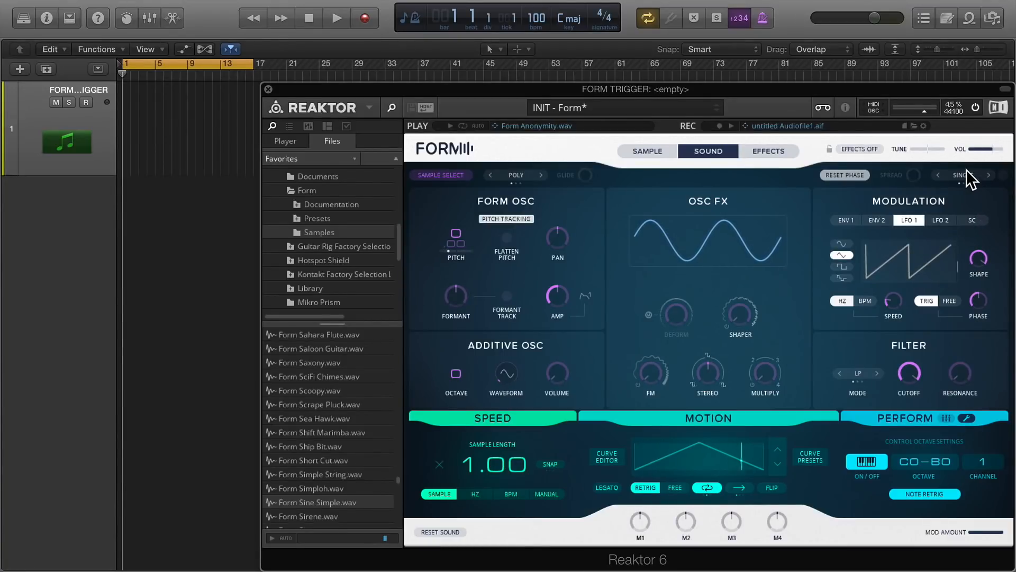
pyautogui.moveTo(975, 295)
pyautogui.mouseDown()
pyautogui.moveTo(976, 303)
pyautogui.moveTo(976, 284)
pyautogui.moveTo(977, 295)
pyautogui.mouseUp()
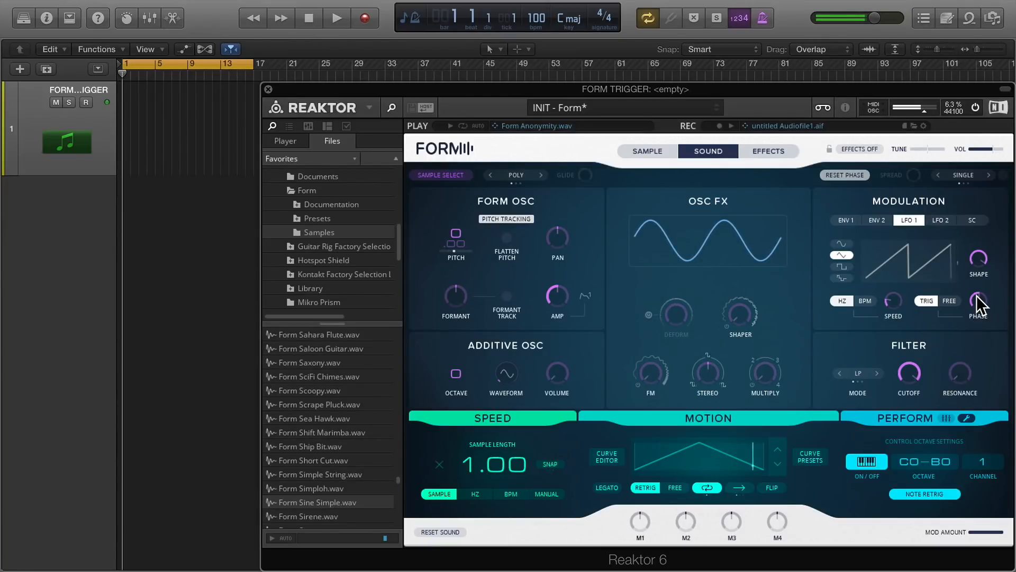
# Step: Sync LFO 1 to BPM and set its speed to 16 Bar
pyautogui.click(868, 301)
pyautogui.moveTo(893, 306); pyautogui.dragTo(897, 322)
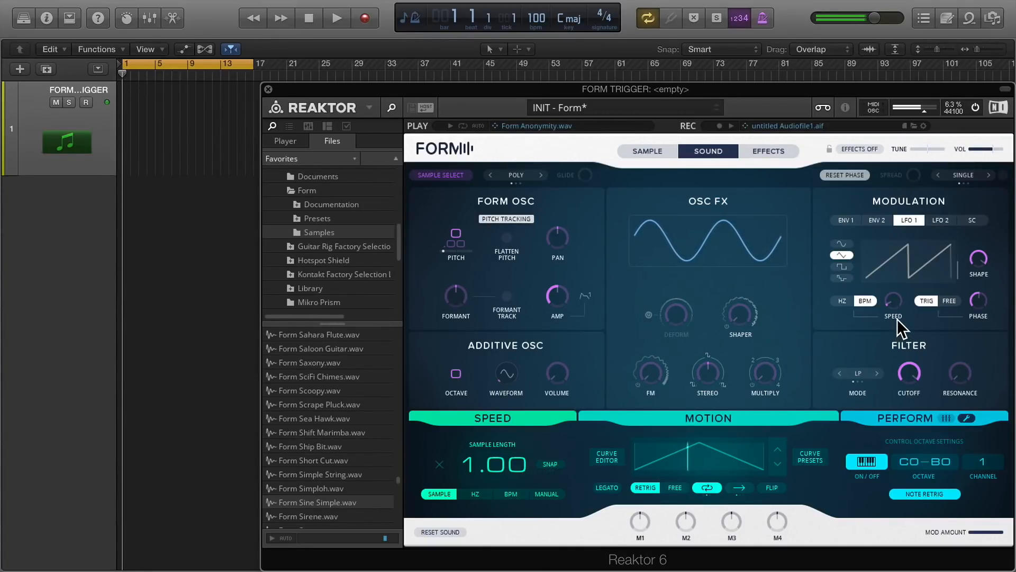
pyautogui.moveTo(891, 313)
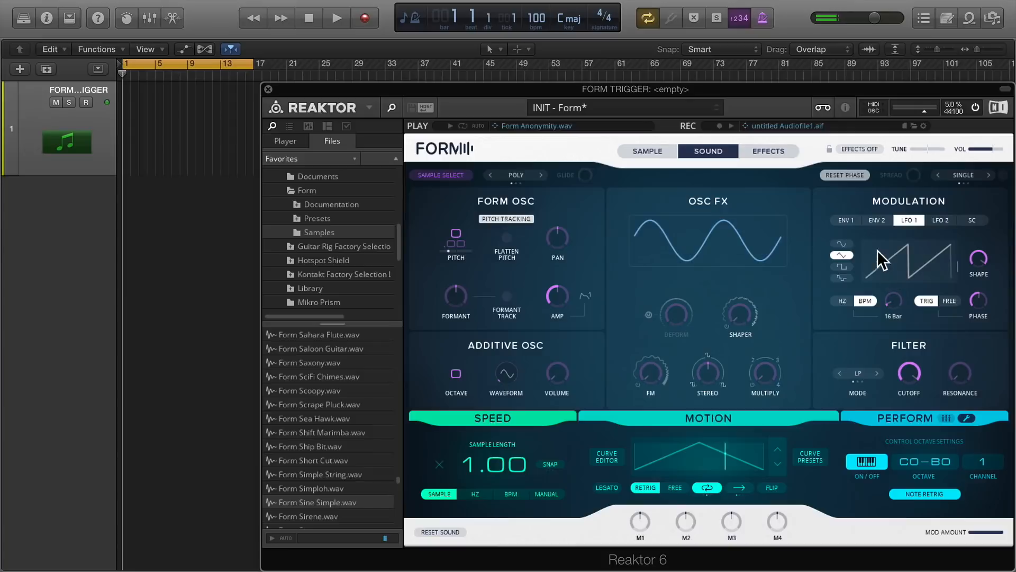
# Step: Set up LFO 2 as a BPM-synced sine wave with slow speed and slightly raised shape
pyautogui.click(853, 219)
pyautogui.moveTo(917, 381)
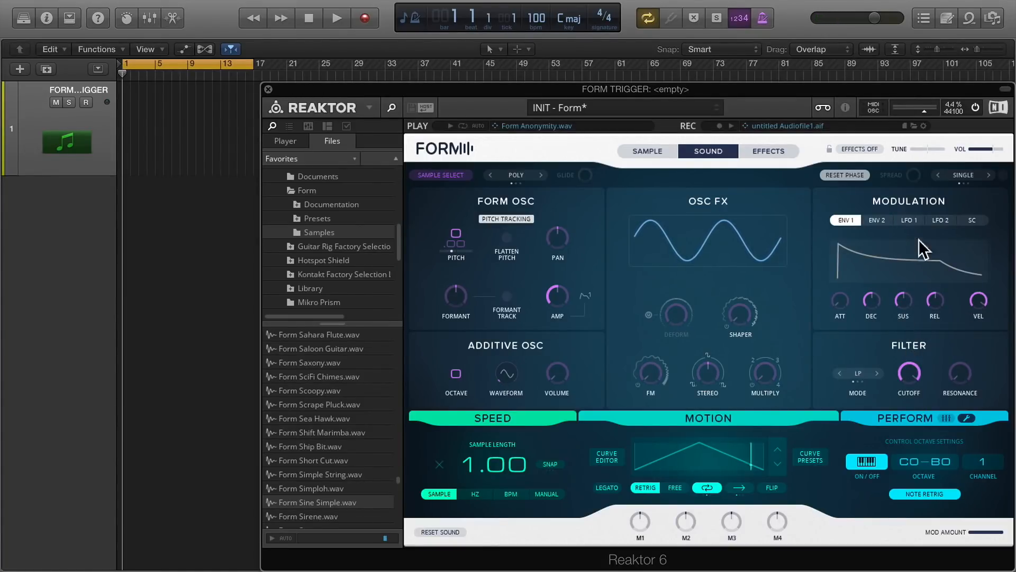
pyautogui.click(935, 219)
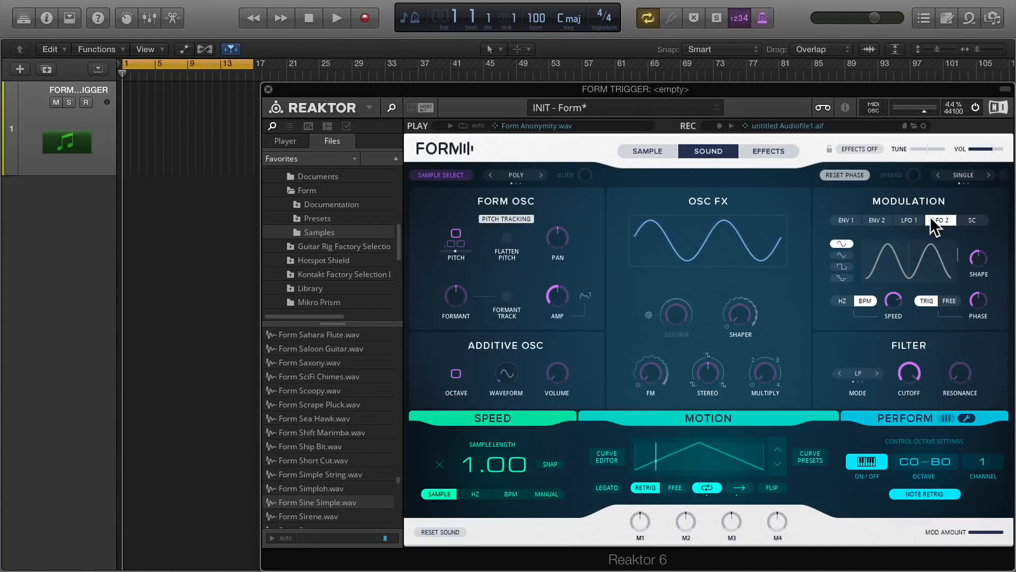
pyautogui.click(841, 266)
pyautogui.click(842, 243)
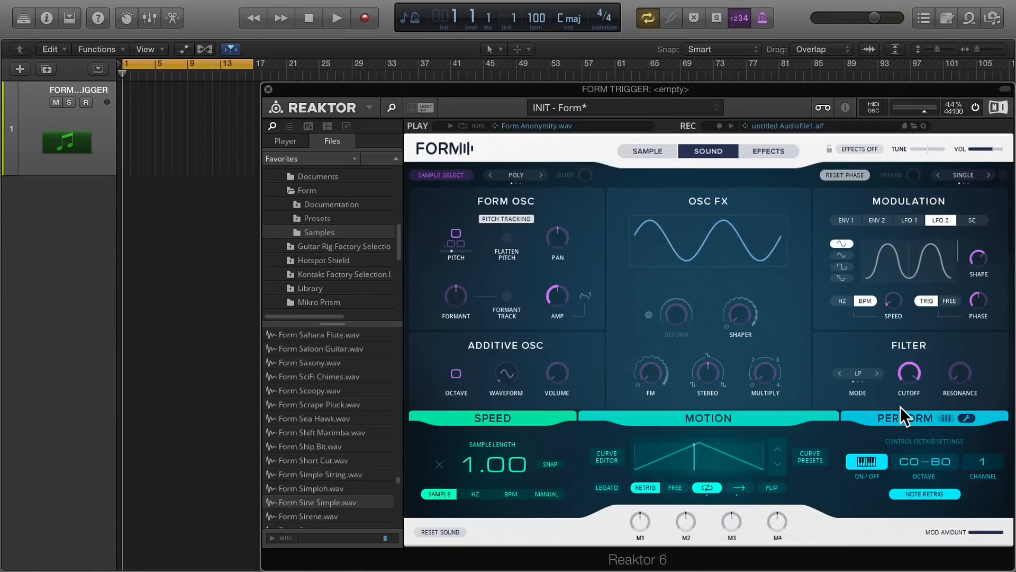
# Step: Set the Form oscillator's amp to 1.00 and modulate it with LFO 2
pyautogui.moveTo(561, 315)
pyautogui.moveTo(561, 314); pyautogui.dragTo(551, 214)
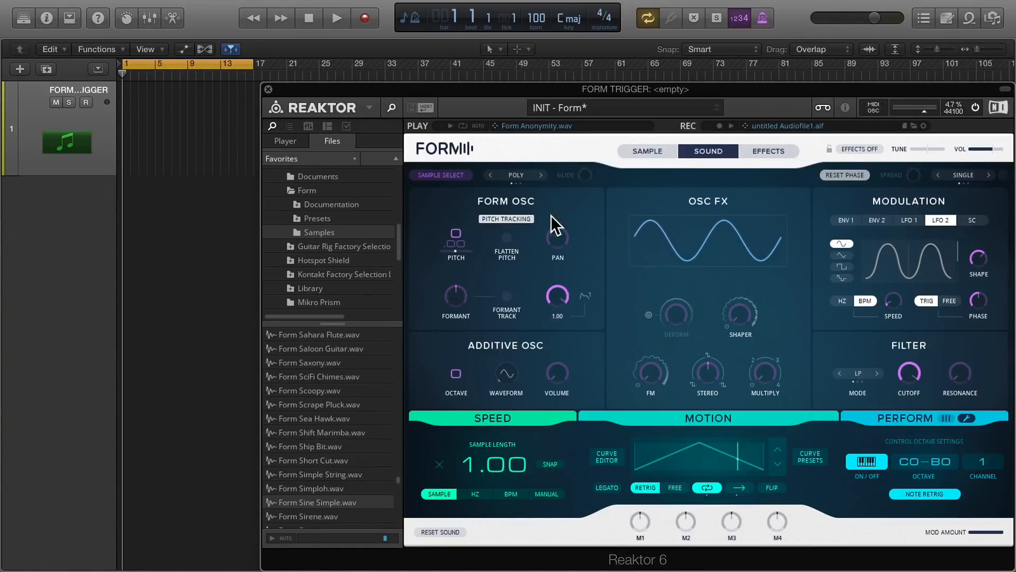
pyautogui.click(555, 316)
pyautogui.click(532, 351)
pyautogui.click(538, 452)
pyautogui.moveTo(529, 352); pyautogui.dragTo(532, 233)
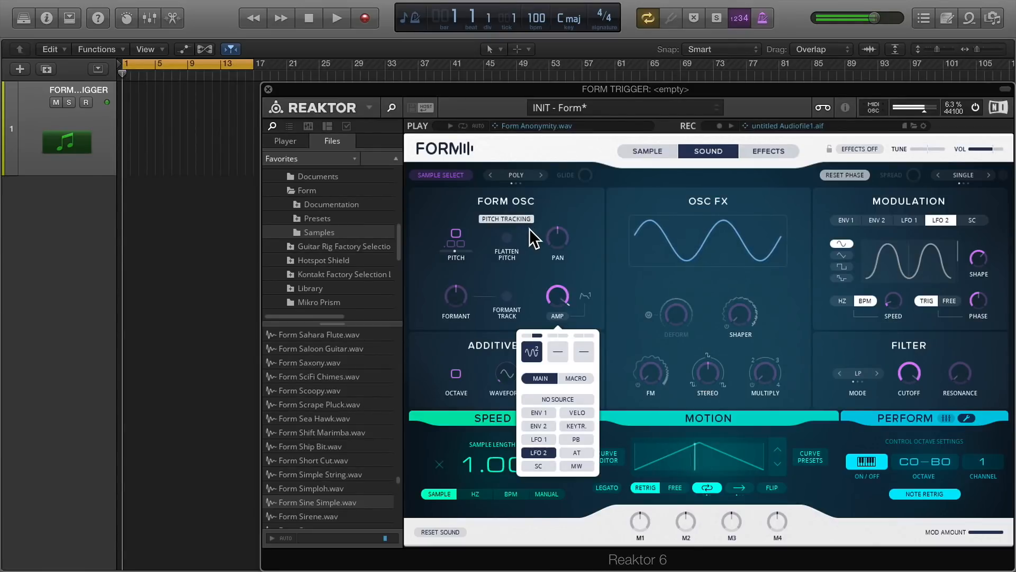
pyautogui.click(529, 228)
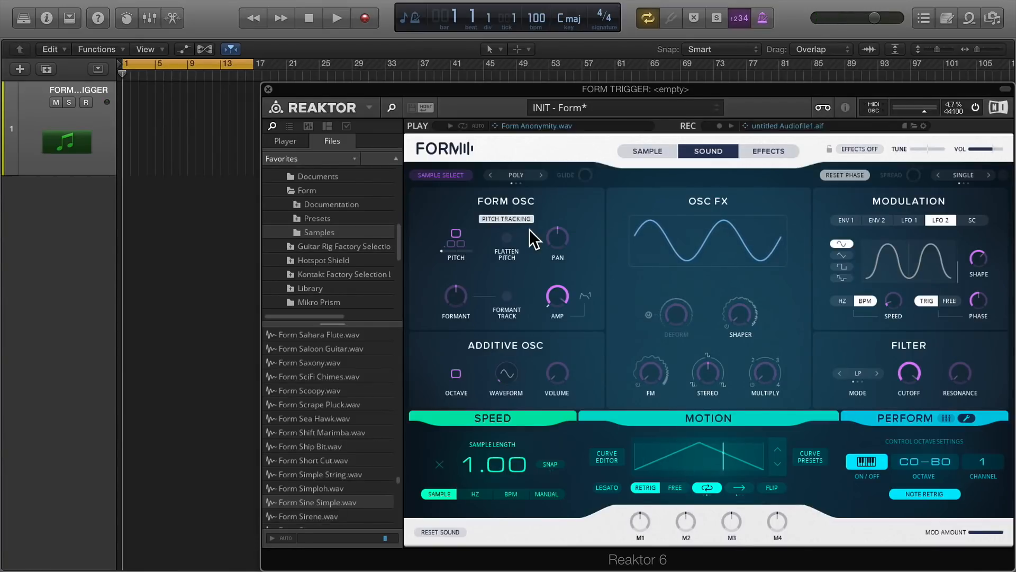
pyautogui.moveTo(898, 316)
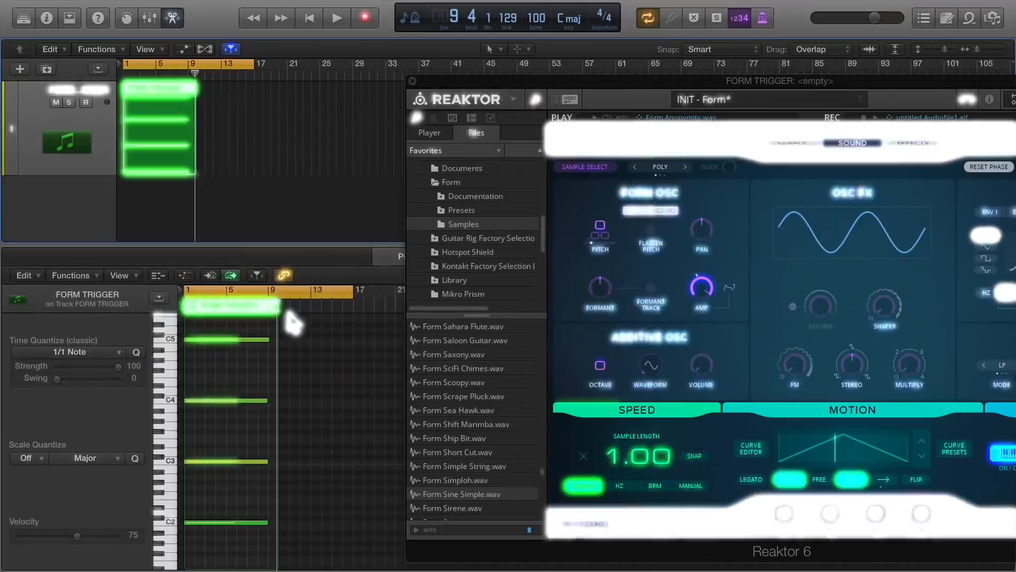
# Step: Duplicate the four sustained C notes at bar 9 of the FORM TRIGGER region and raise the project tempo to 377 BPM
pyautogui.moveTo(200, 362); pyautogui.dragTo(279, 368)
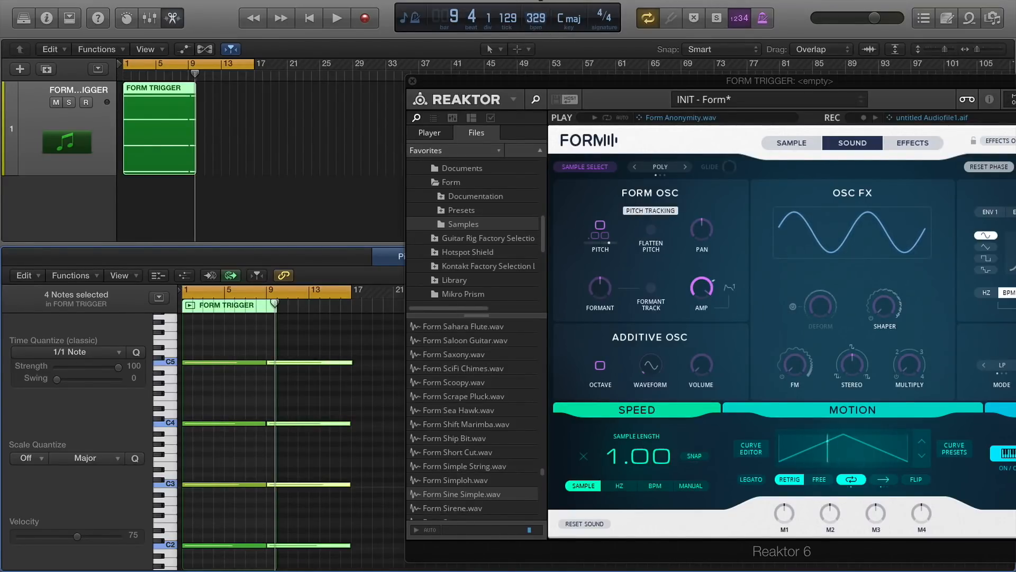
pyautogui.moveTo(535, 26)
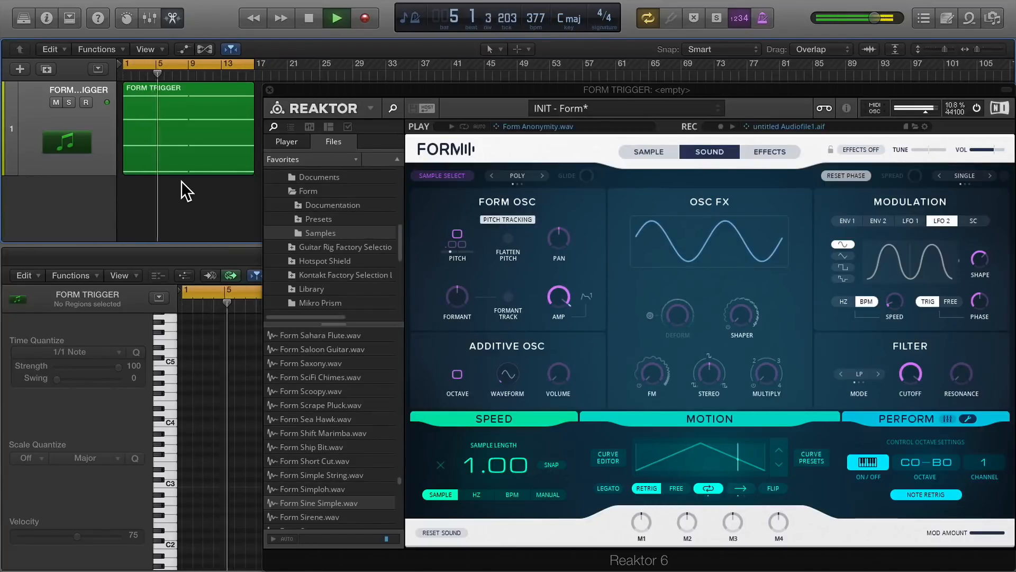
pyautogui.click(181, 165)
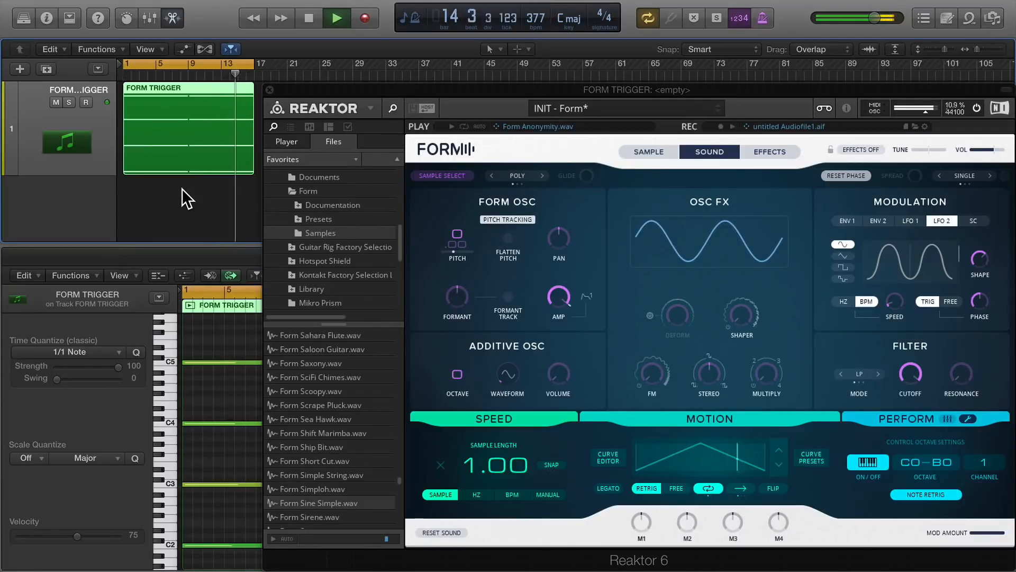
pyautogui.press('space')
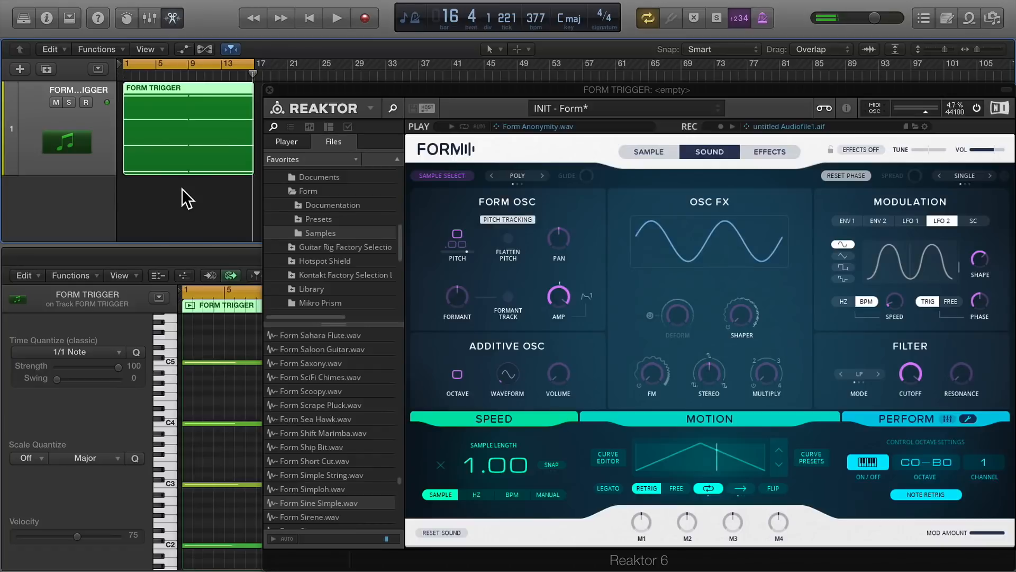
# Step: Reshape Envelope 1 with a longer attack, maximum sustain and a release of 9.99 s
pyautogui.click(848, 220)
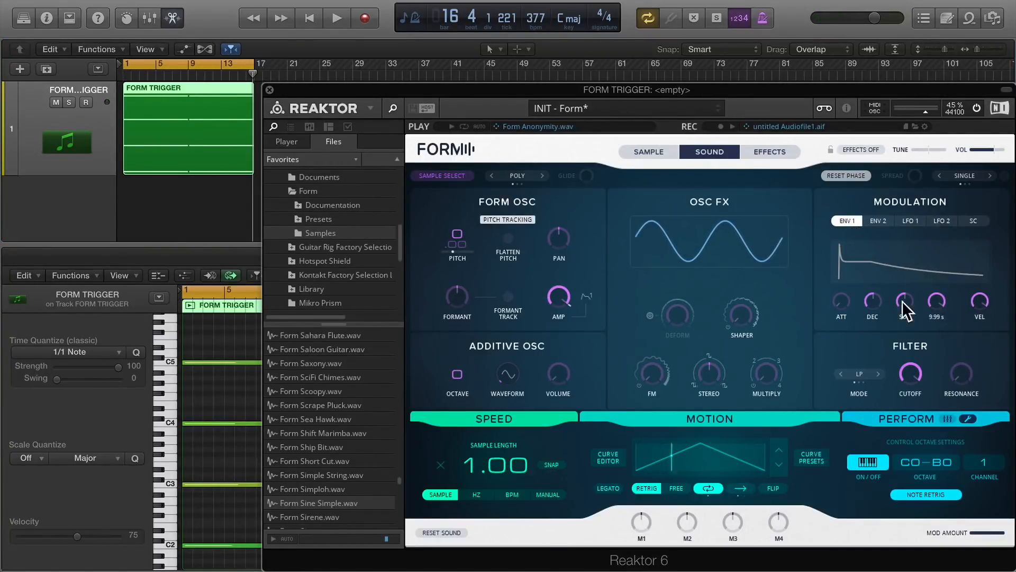
pyautogui.moveTo(902, 301); pyautogui.dragTo(888, 170)
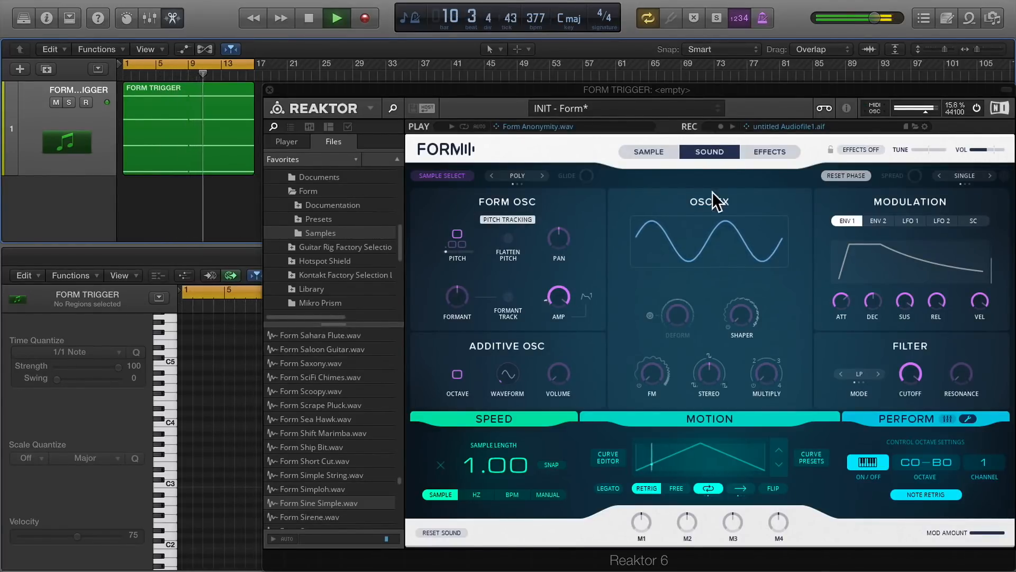
# Step: Lower the instrument's output volume to 0.24 during playback
pyautogui.moveTo(974, 149)
pyautogui.mouseDown()
pyautogui.moveTo(982, 148)
pyautogui.moveTo(974, 150)
pyautogui.mouseUp()
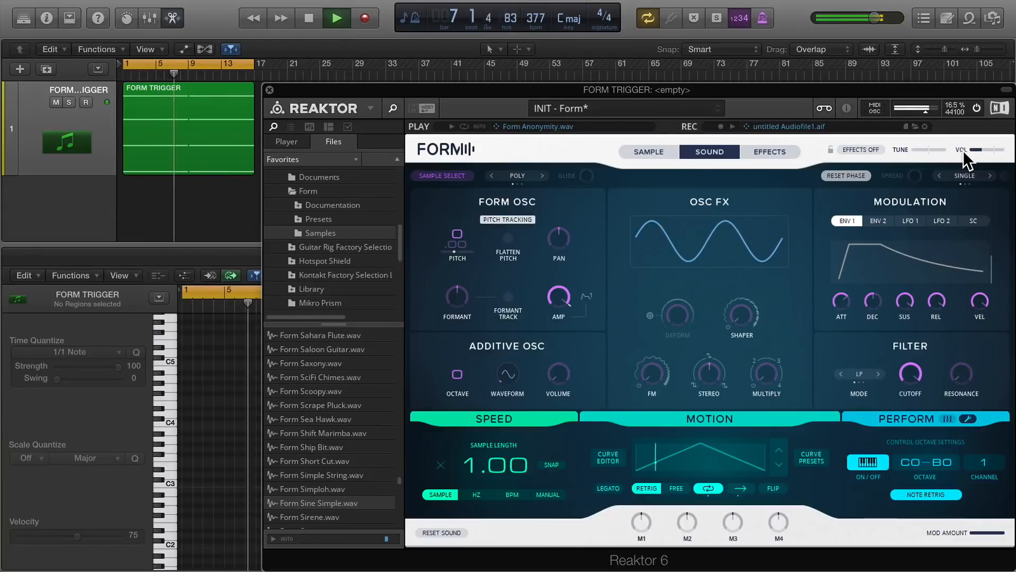
pyautogui.moveTo(967, 150)
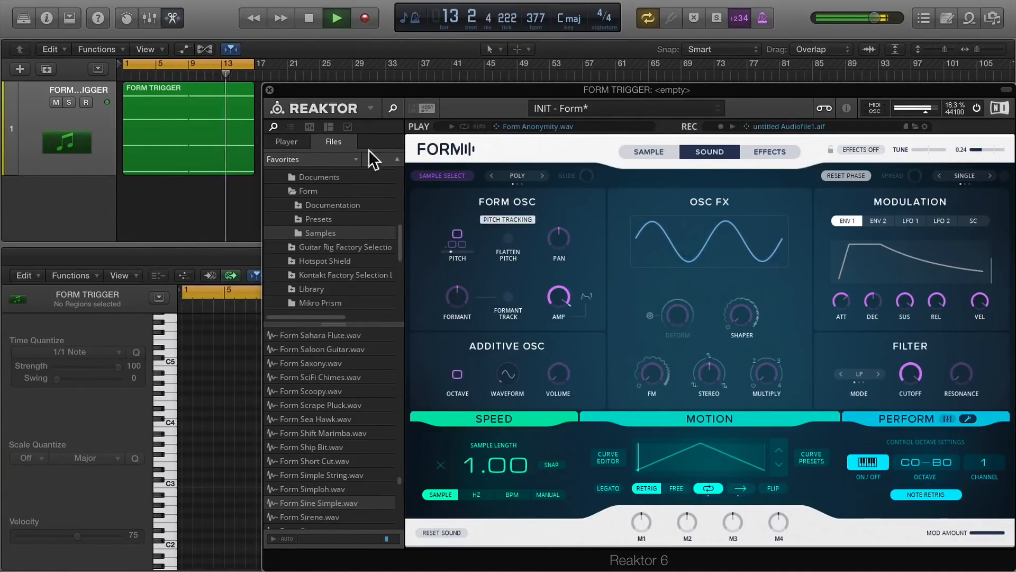
pyautogui.click(221, 194)
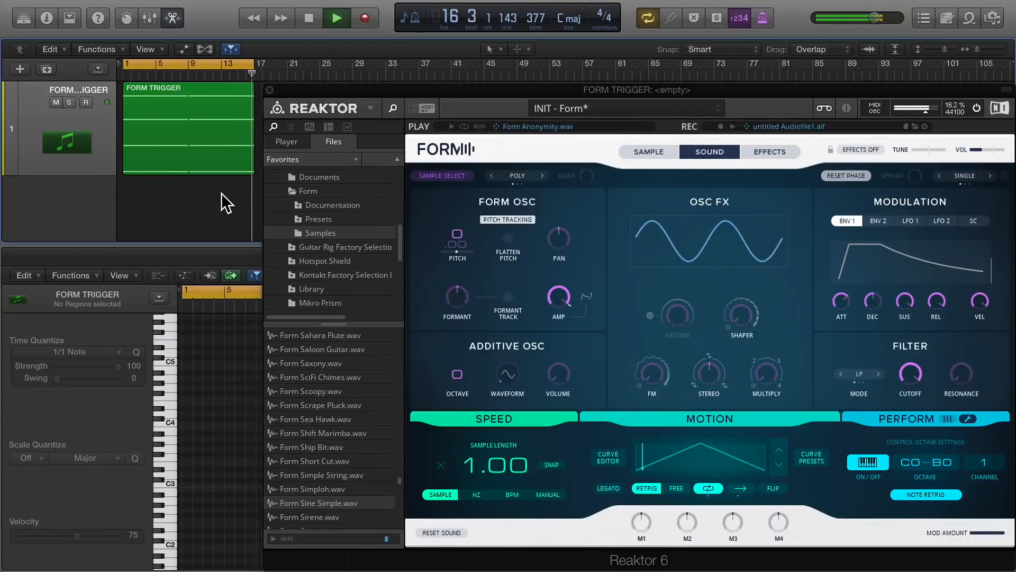
# Step: Load the full 2 seconds of the Form Shift Marimba sample into Form
pyautogui.press('space')
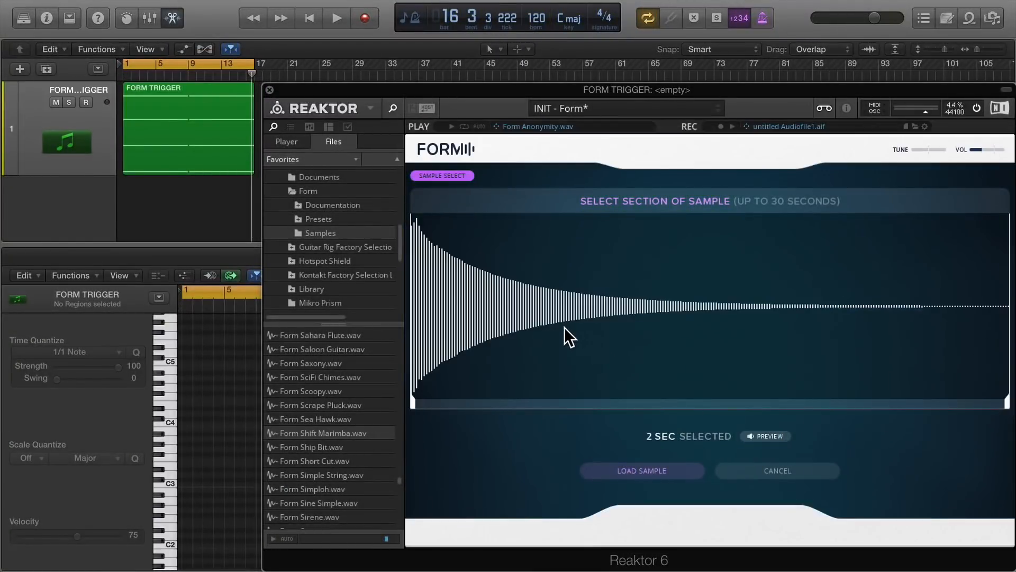
pyautogui.press('space')
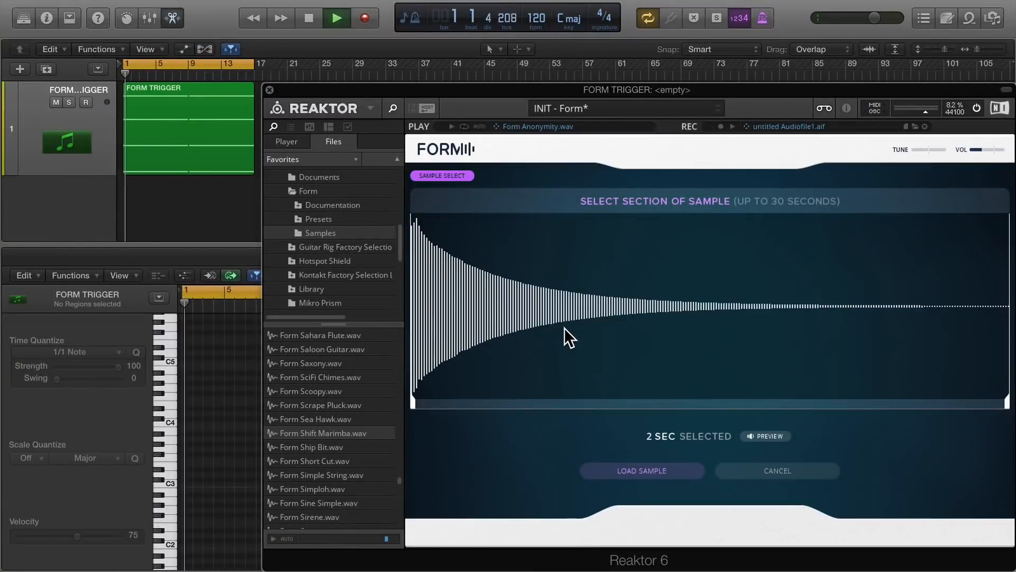
pyautogui.click(630, 472)
pyautogui.press('space')
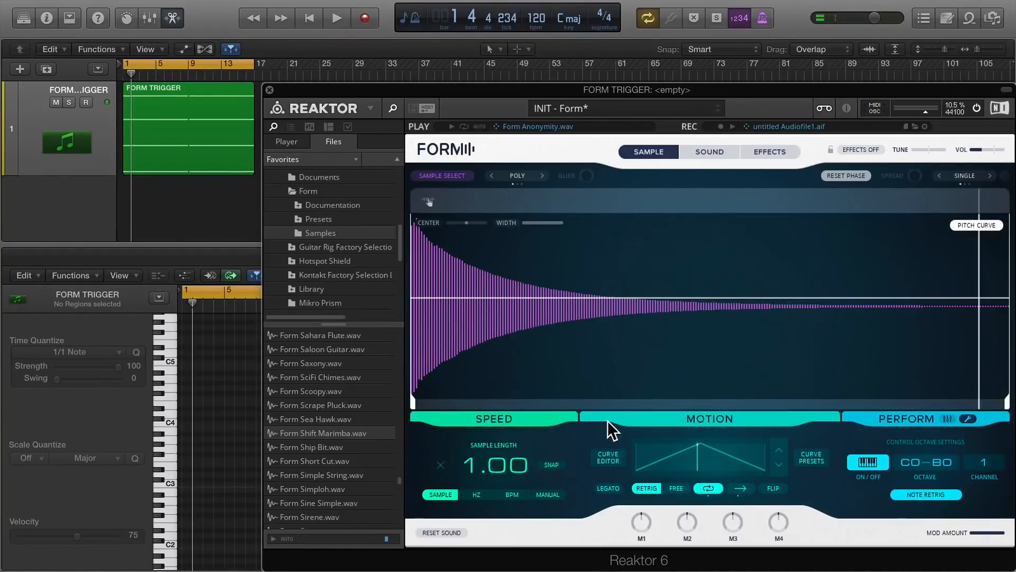
# Step: Play the FORM TRIGGER region and narrow the marimba sample's playback range to its opening portion
pyautogui.press('space')
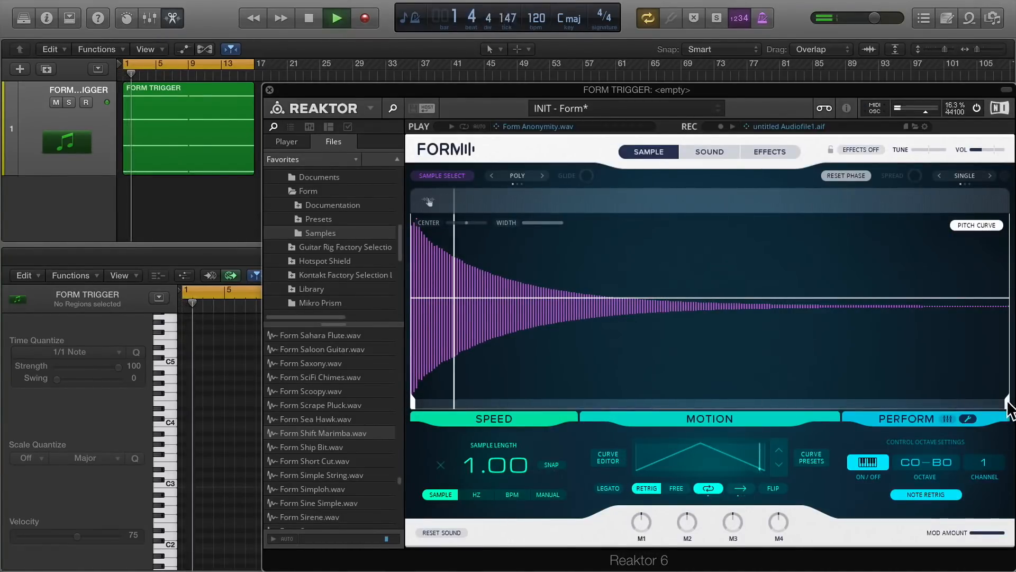
pyautogui.moveTo(1006, 401); pyautogui.dragTo(470, 376)
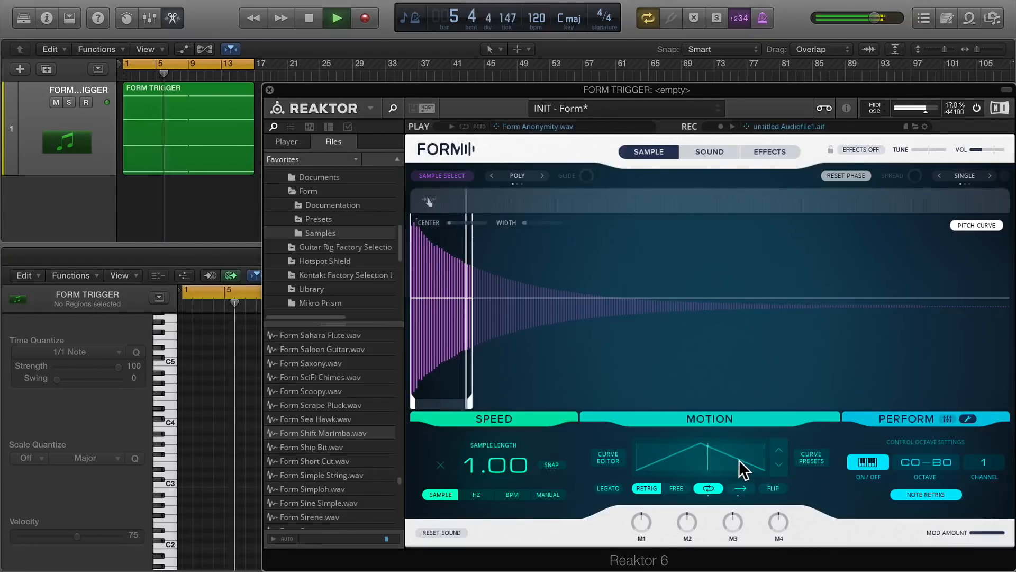
pyautogui.press('space')
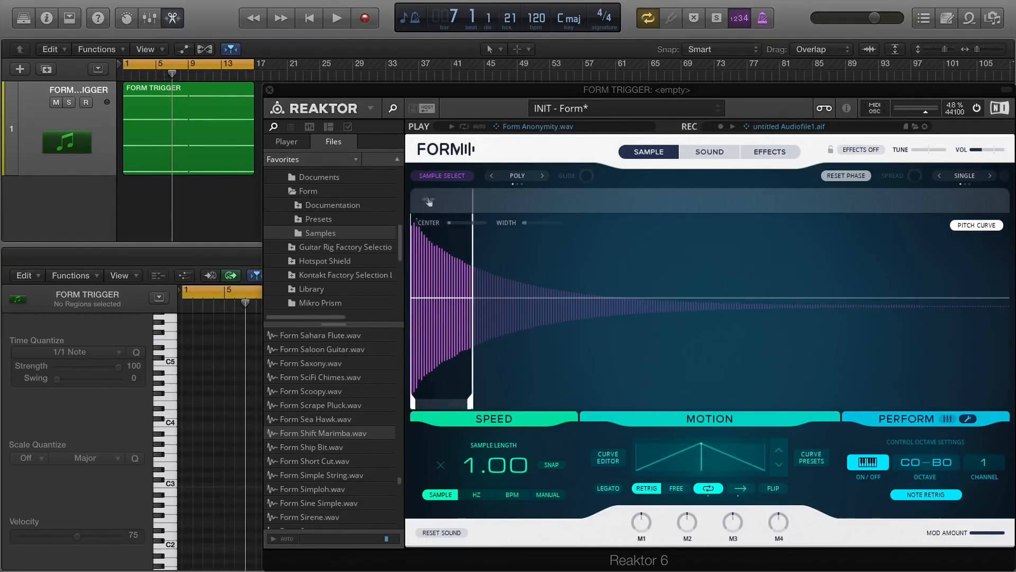
# Step: Replace the marimba with the longer recording, trim its selection to 26.2 seconds, preview it and load the section
pyautogui.moveTo(428, 201); pyautogui.dragTo(534, 299)
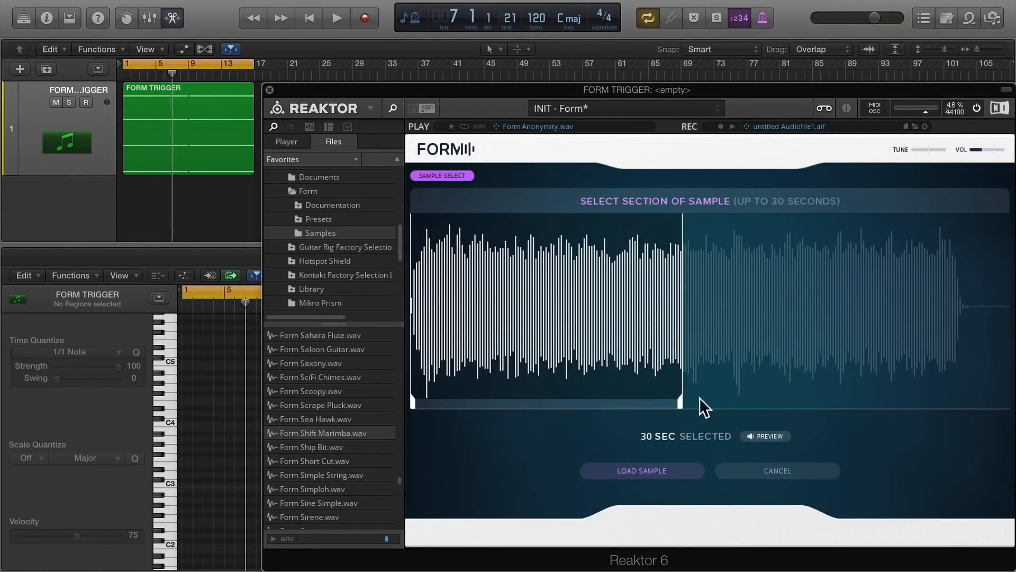
pyautogui.moveTo(413, 404); pyautogui.dragTo(493, 403)
pyautogui.moveTo(680, 403); pyautogui.dragTo(726, 403)
pyautogui.click(761, 437)
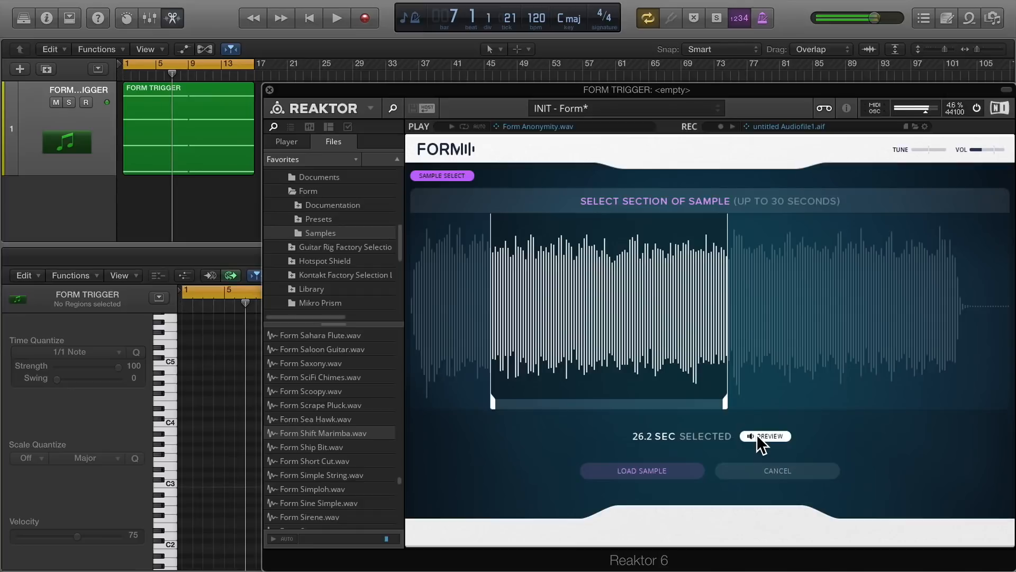
pyautogui.click(646, 474)
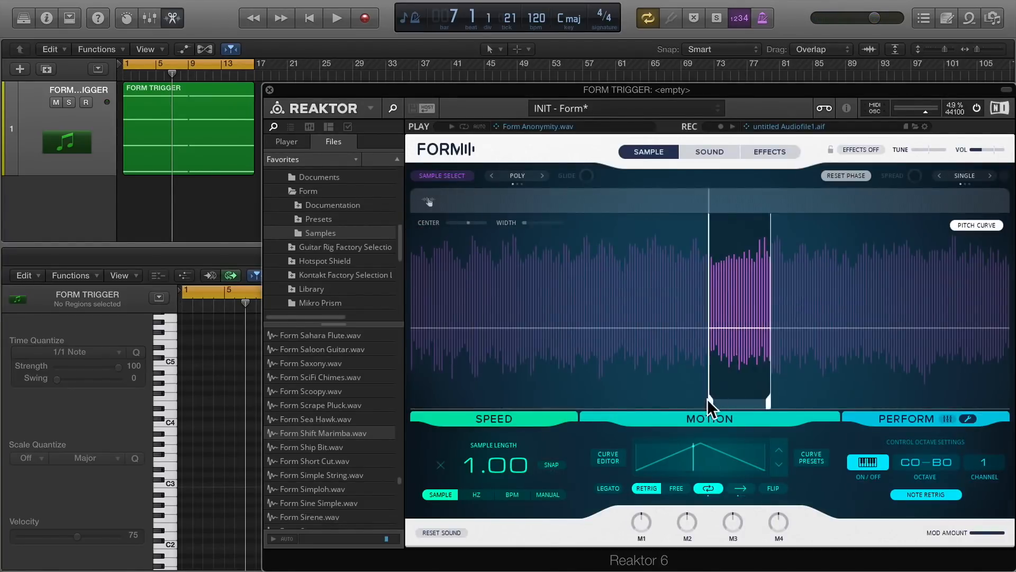
# Step: Narrow the sample's playback range to a short section during playback and sync the speed to BPM at 1/2
pyautogui.press('space')
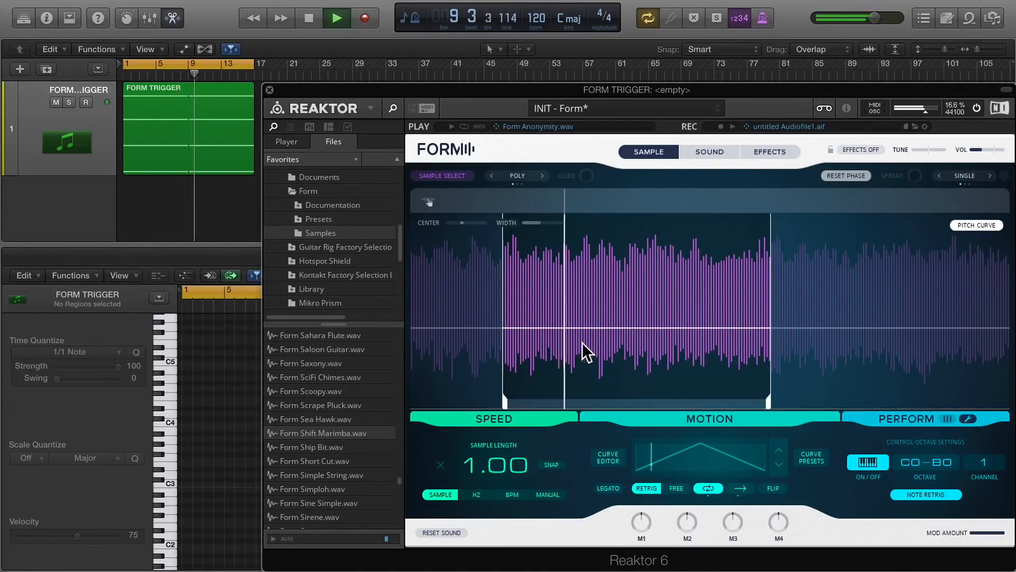
pyautogui.moveTo(503, 398); pyautogui.dragTo(739, 404)
pyautogui.moveTo(485, 464)
pyautogui.mouseDown()
pyautogui.moveTo(466, 436)
pyautogui.moveTo(472, 411)
pyautogui.moveTo(475, 444)
pyautogui.moveTo(512, 491)
pyautogui.moveTo(491, 421)
pyautogui.moveTo(499, 482)
pyautogui.moveTo(492, 474)
pyautogui.mouseUp()
pyautogui.click(512, 493)
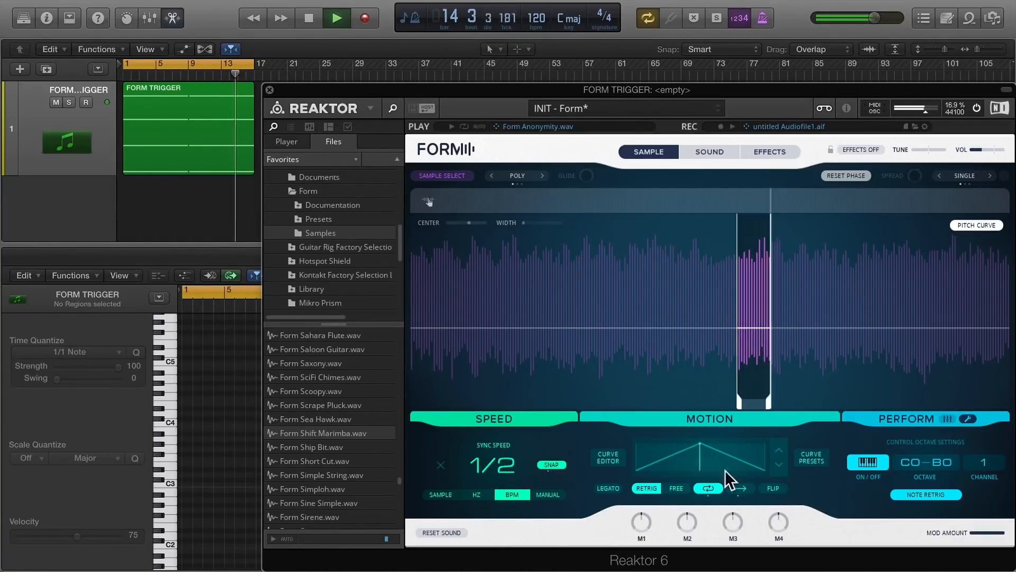
# Step: Apply the coarse ascending staircase preset from the third page of curve presets as the motion curve
pyautogui.click(804, 466)
pyautogui.click(743, 398)
pyautogui.click(743, 398)
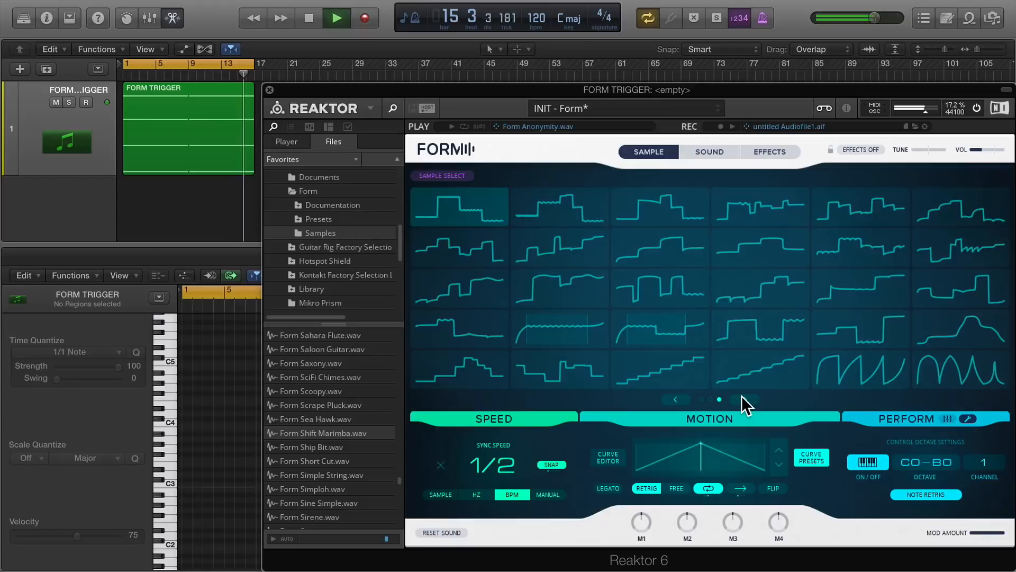
pyautogui.click(663, 371)
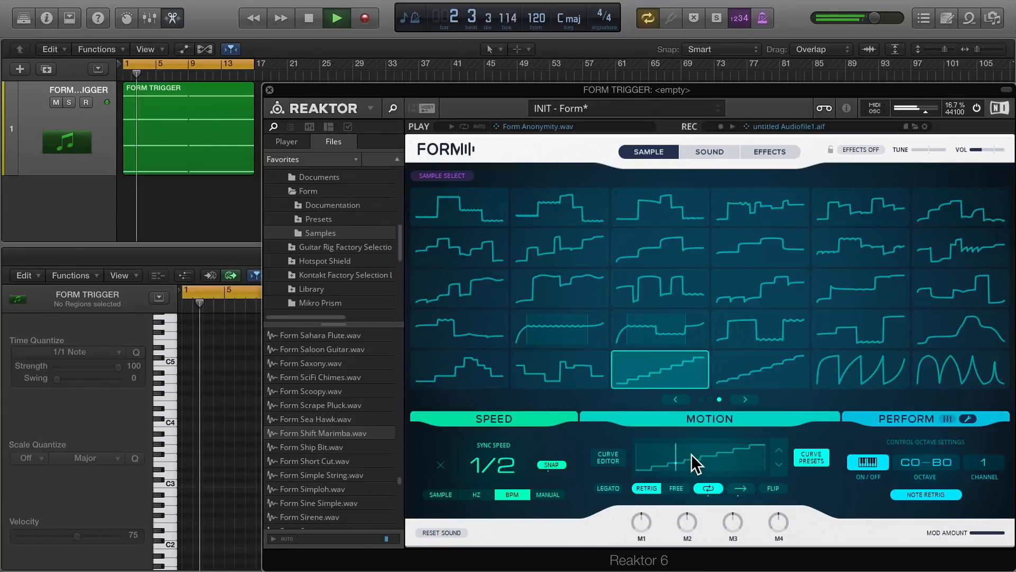
pyautogui.click(811, 460)
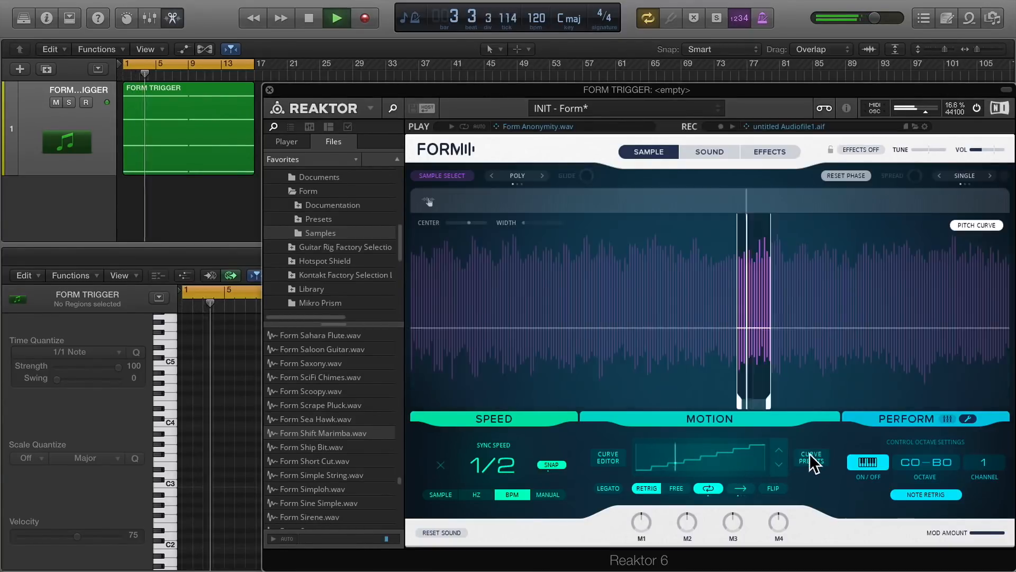
pyautogui.click(809, 456)
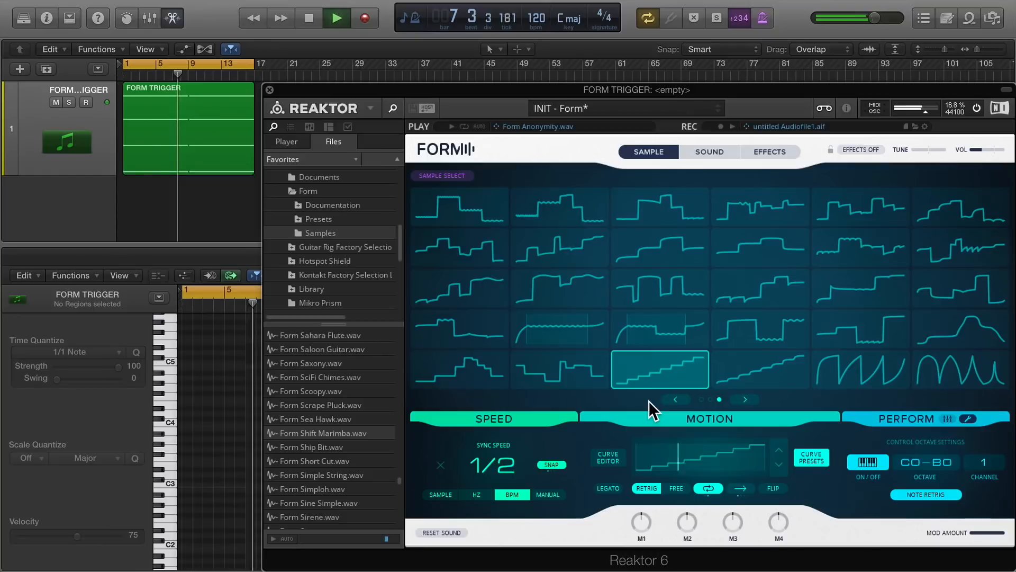
# Step: In the curve editor, raise and widen the motion curve's second segment, and extend its upper limit
pyautogui.click(610, 460)
pyautogui.moveTo(575, 392); pyautogui.dragTo(591, 343)
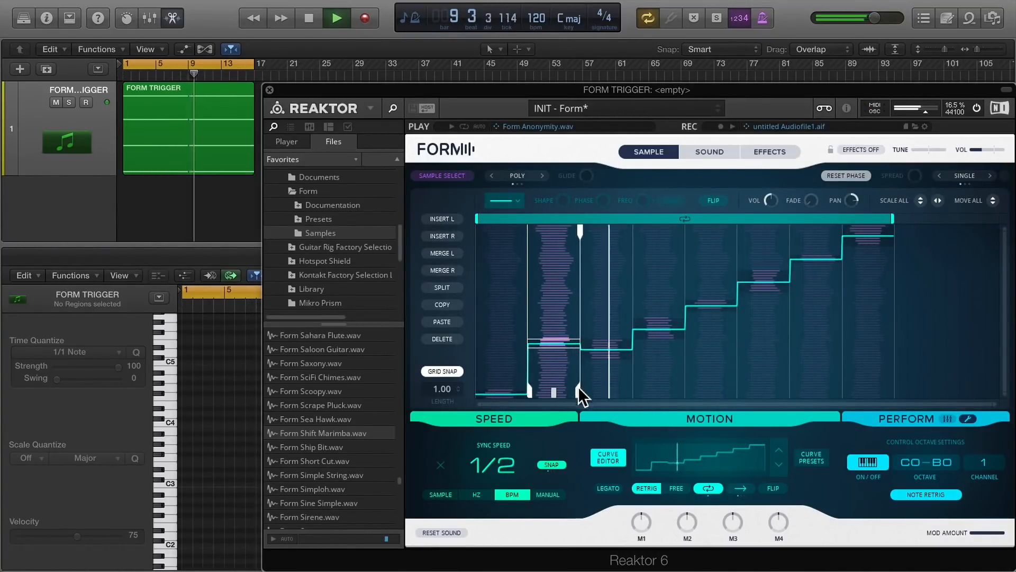
pyautogui.moveTo(578, 390); pyautogui.dragTo(621, 391)
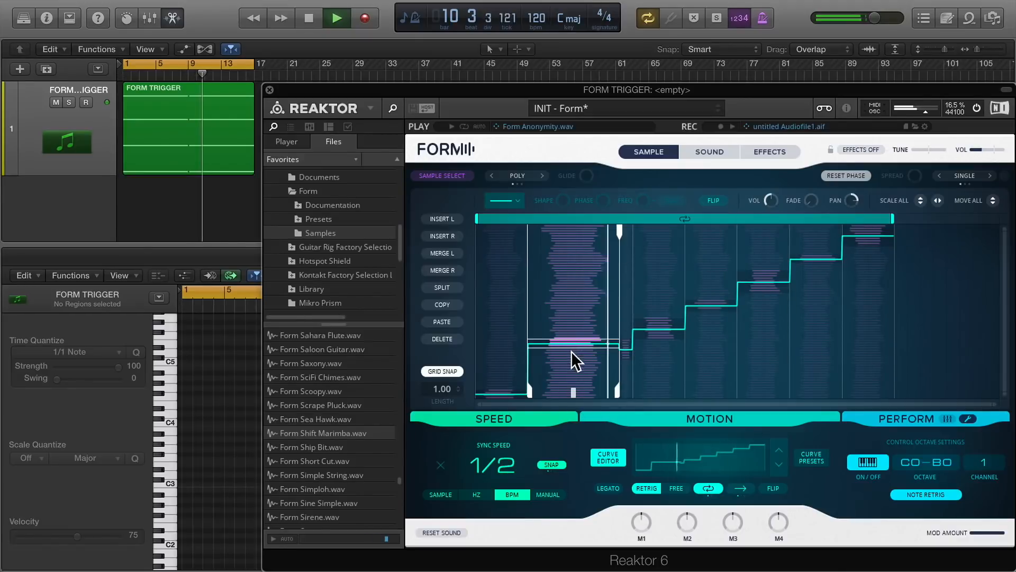
pyautogui.moveTo(571, 351); pyautogui.dragTo(567, 287)
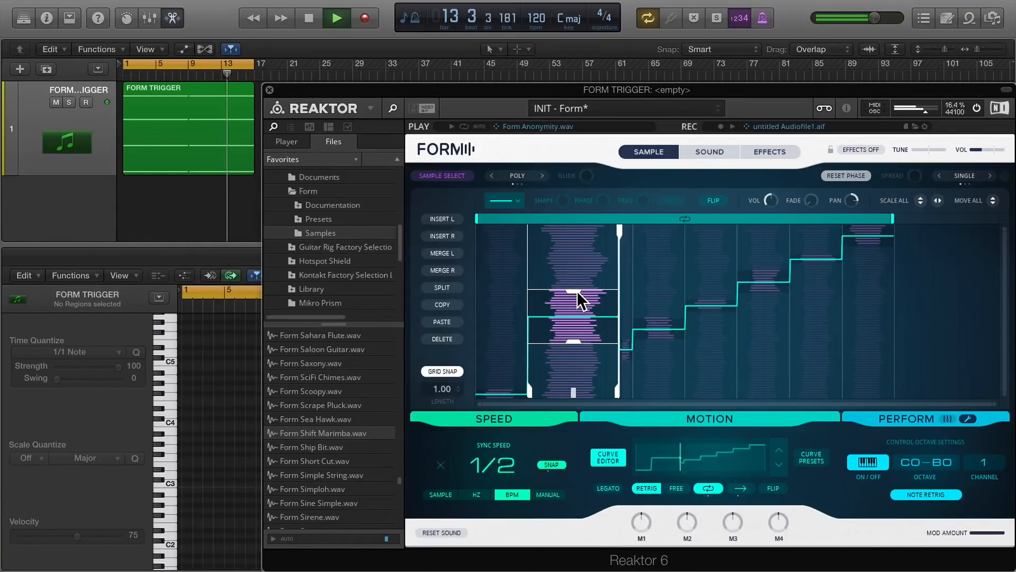
pyautogui.press('space')
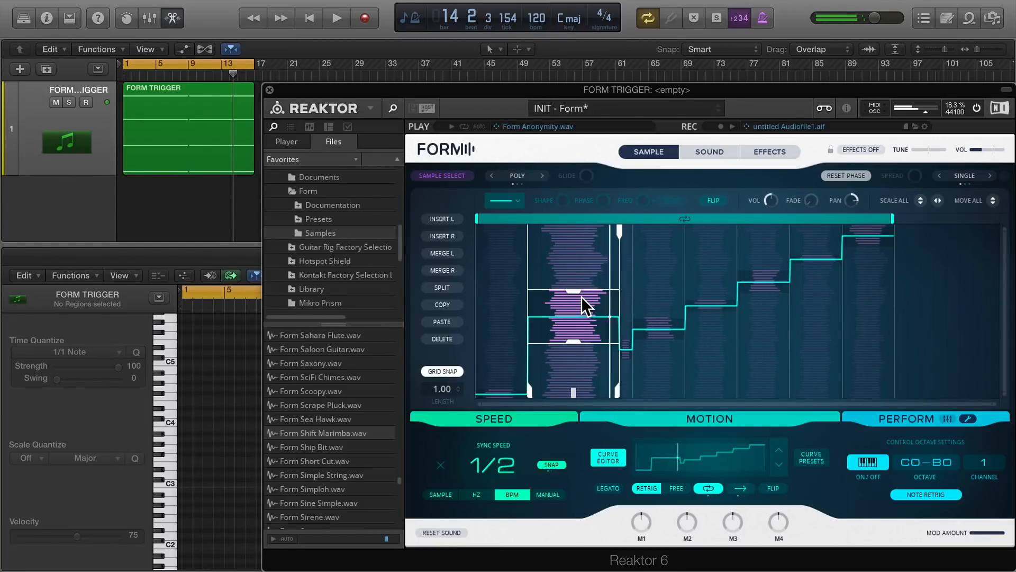
# Step: Raise the additive oscillator's volume to about halfway during playback and set its octave to -12
pyautogui.click(701, 153)
pyautogui.press('space')
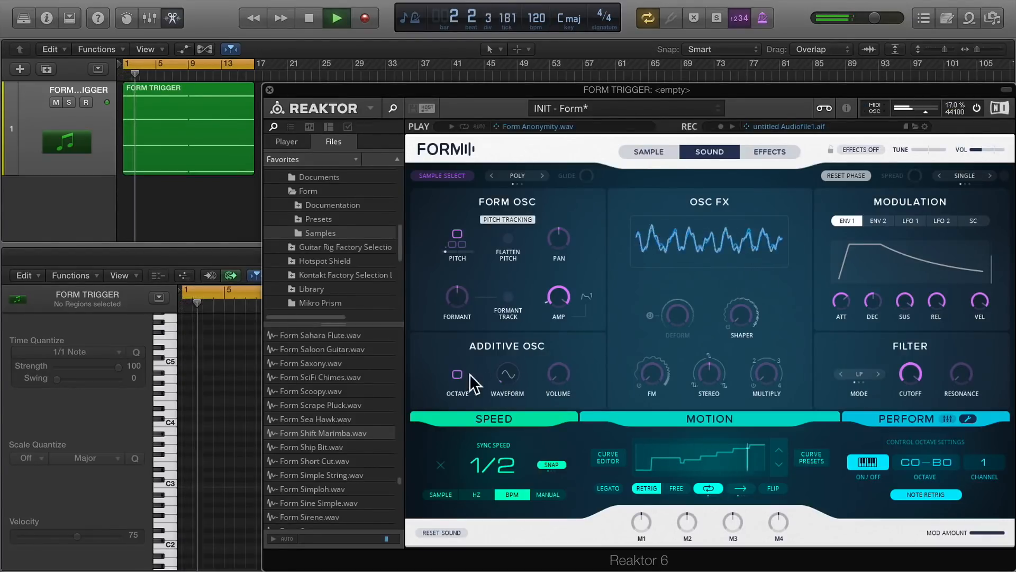
pyautogui.moveTo(555, 369); pyautogui.dragTo(556, 318)
pyautogui.moveTo(459, 377); pyautogui.dragTo(456, 434)
pyautogui.moveTo(510, 364); pyautogui.dragTo(509, 349)
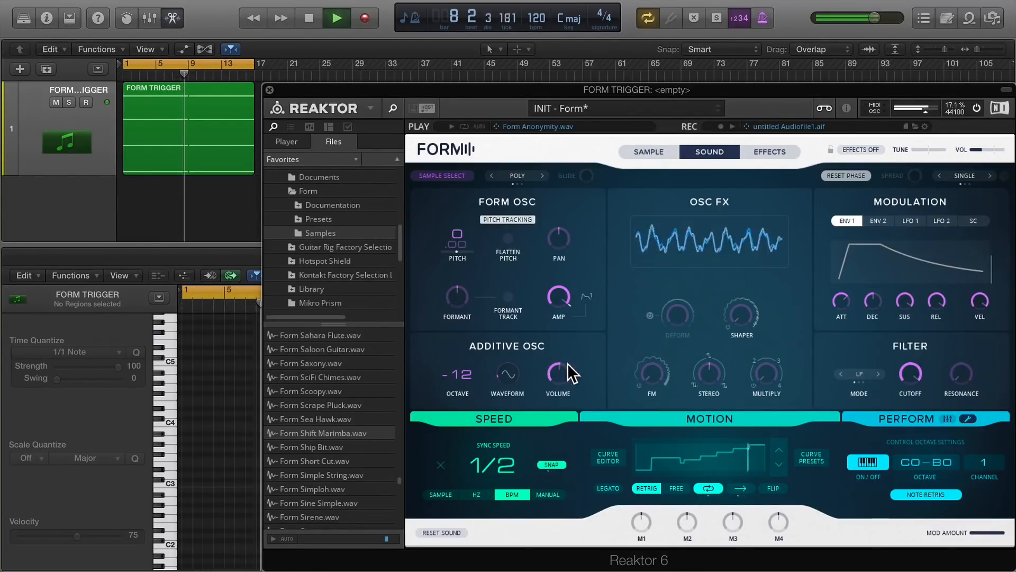
# Step: Enable the Delay, Reverb, Frequency Shaping and Warmth effects
pyautogui.click(767, 154)
pyautogui.click(689, 325)
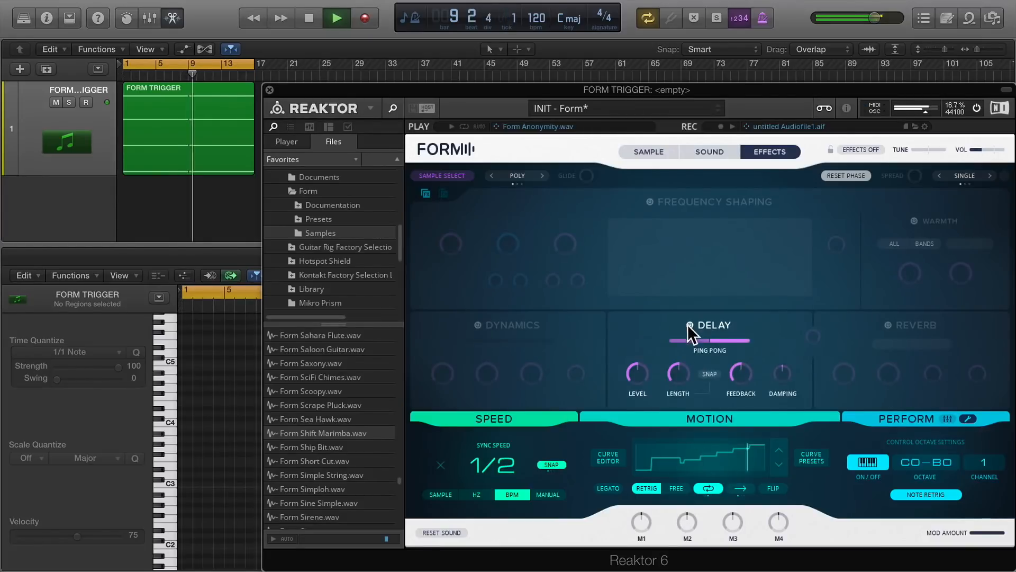
pyautogui.click(888, 324)
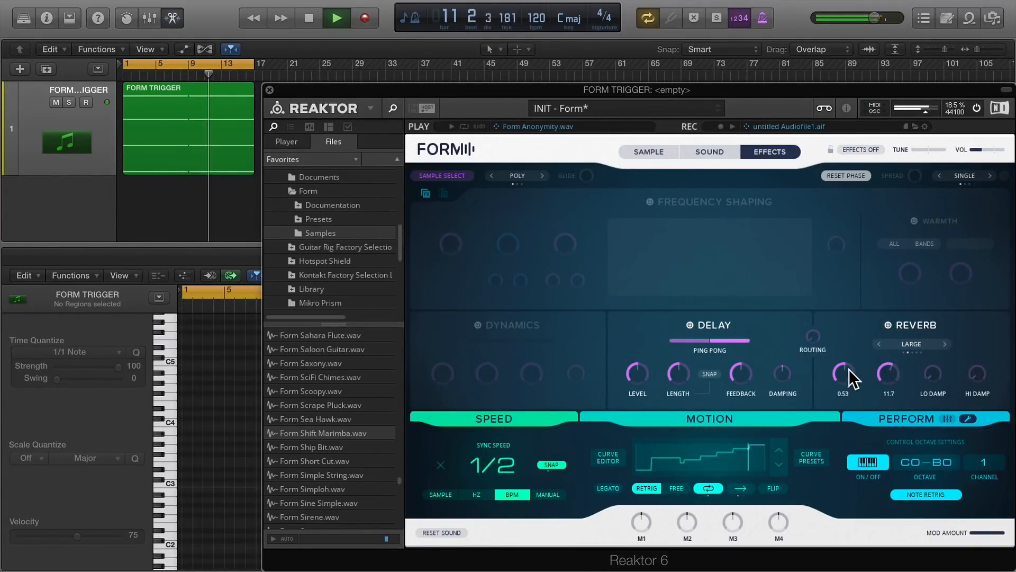
pyautogui.click(660, 202)
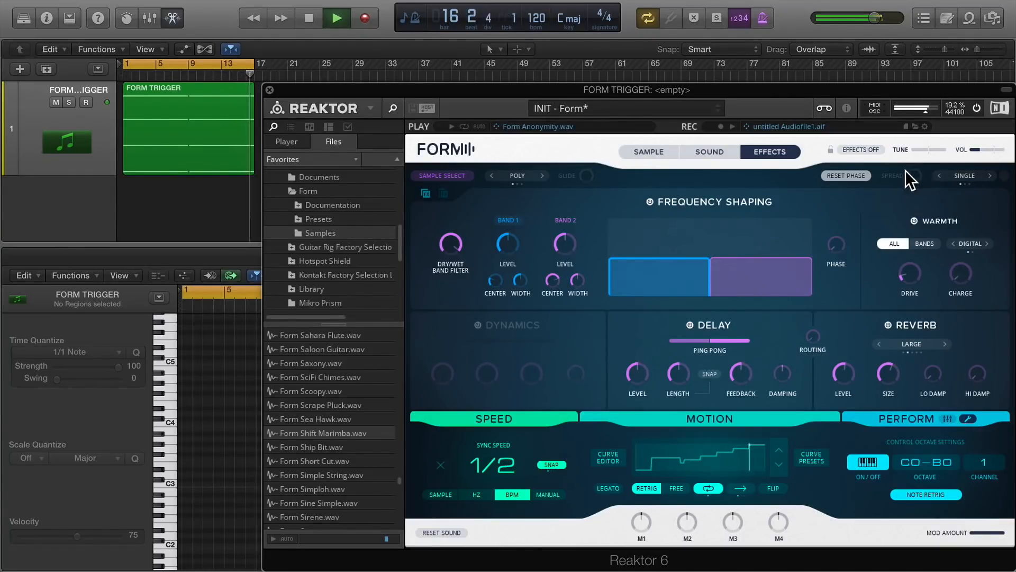
# Step: Open the modulation slots of the Form oscillator's pitch
pyautogui.click(710, 150)
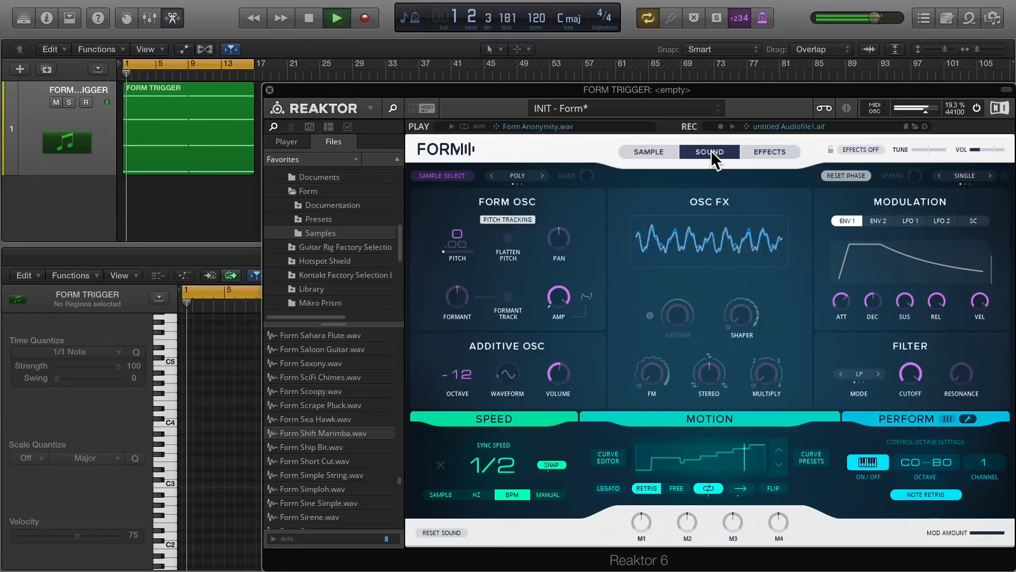
pyautogui.click(456, 255)
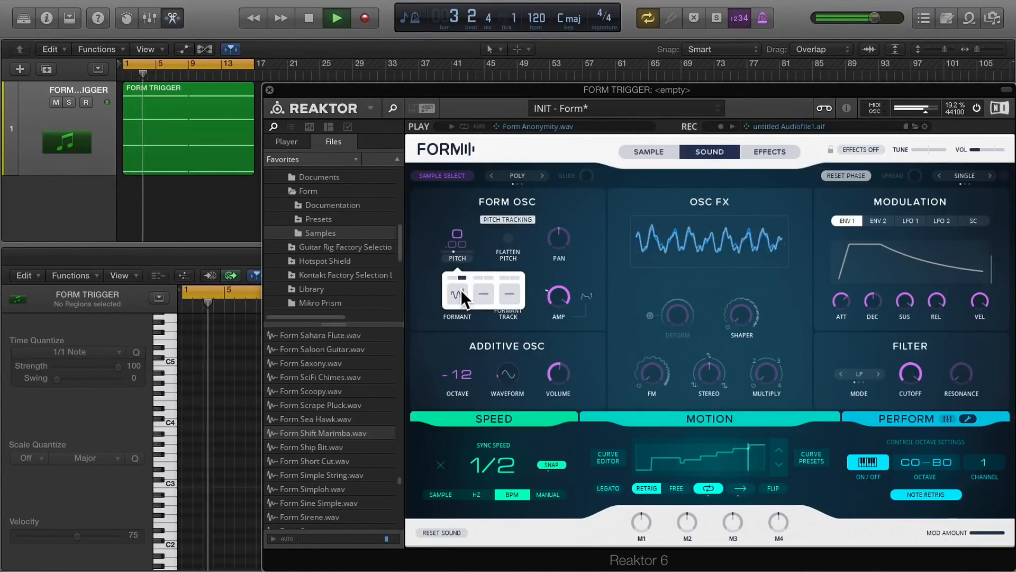